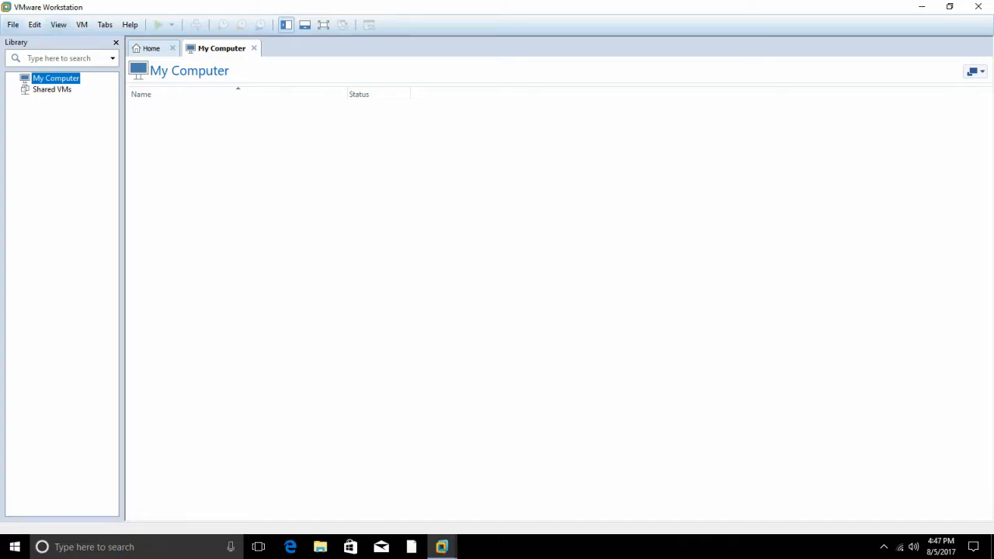
- Create a Typical Windows 95 VM from the detected ISO with an 8 GB single-file disk
left_click(13, 25)
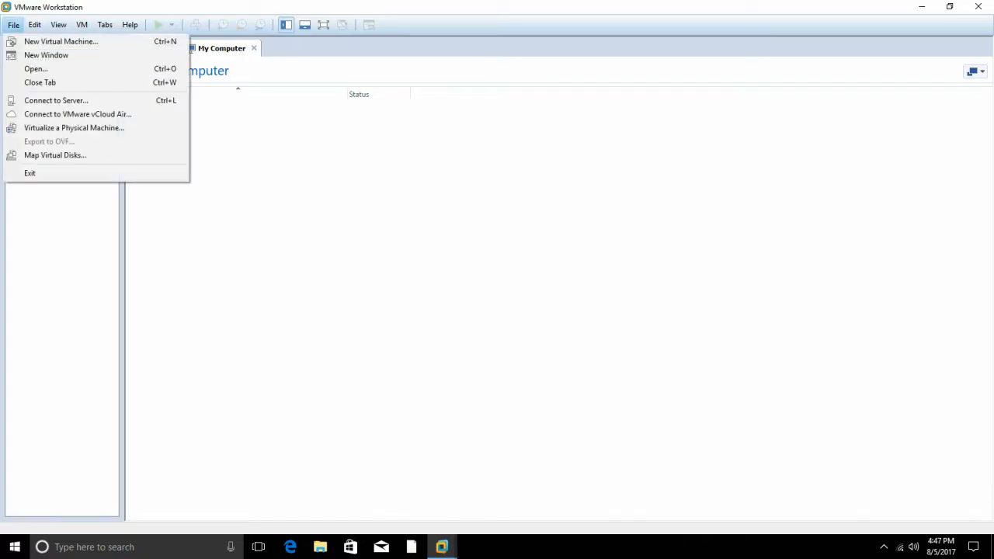
left_click(61, 41)
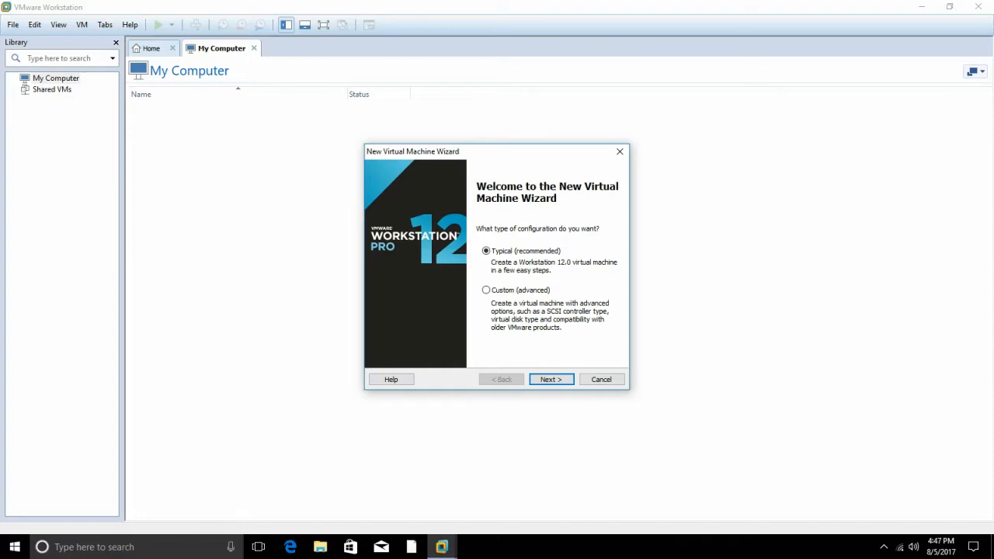
key("Return")
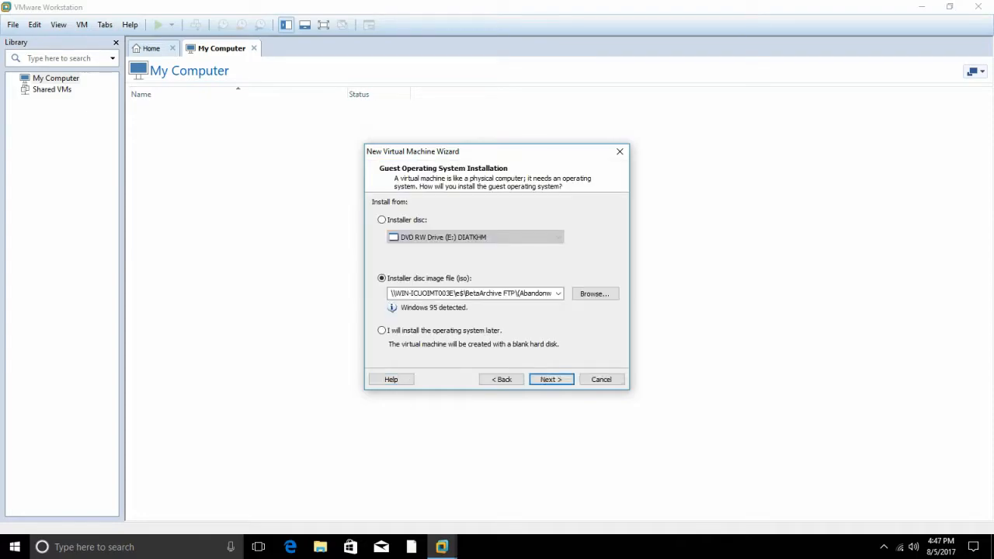
key("Return")
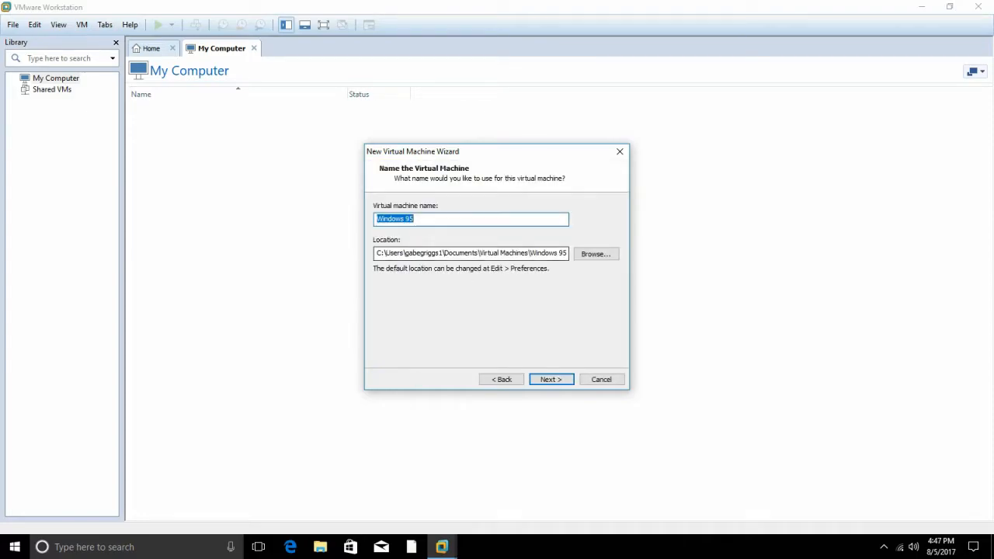
key("Return")
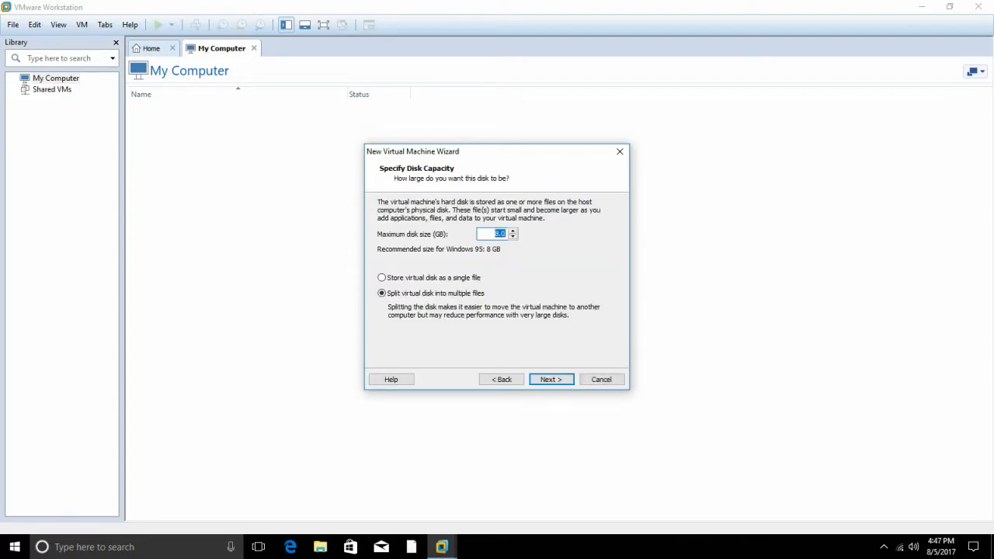
key("Tab")
key("Up")
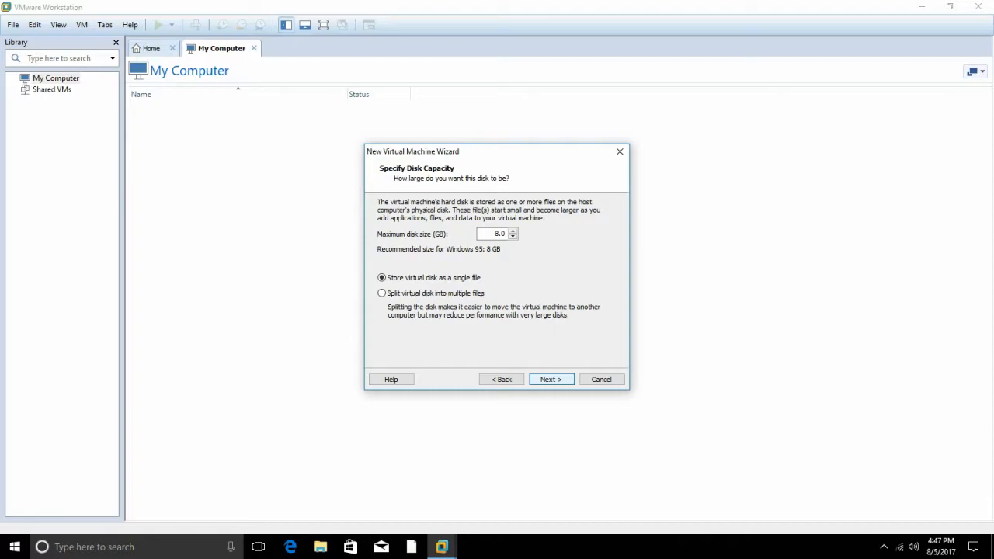
key("Return")
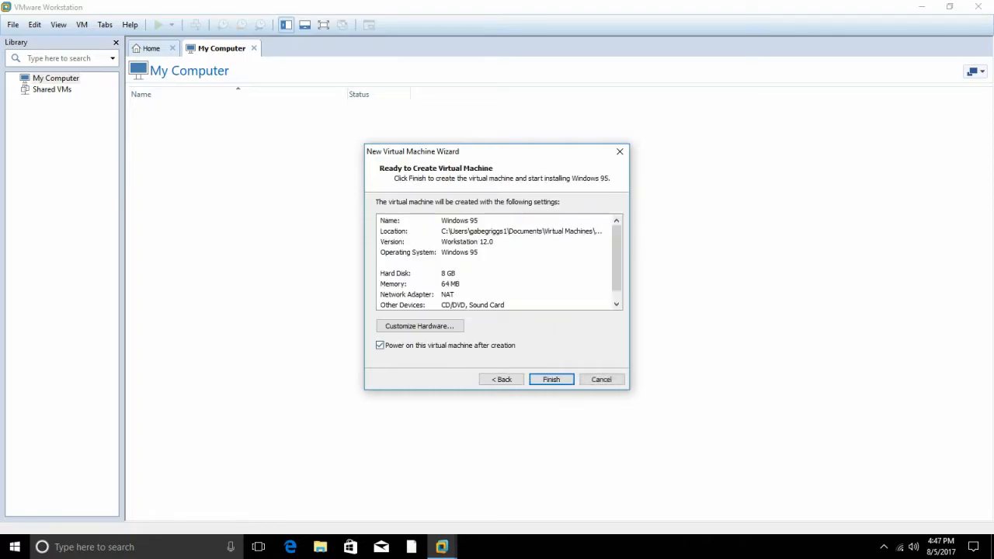
- Add a floppy drive to the VM hardware that uses the Windows95a.img image file
left_click(419, 326)
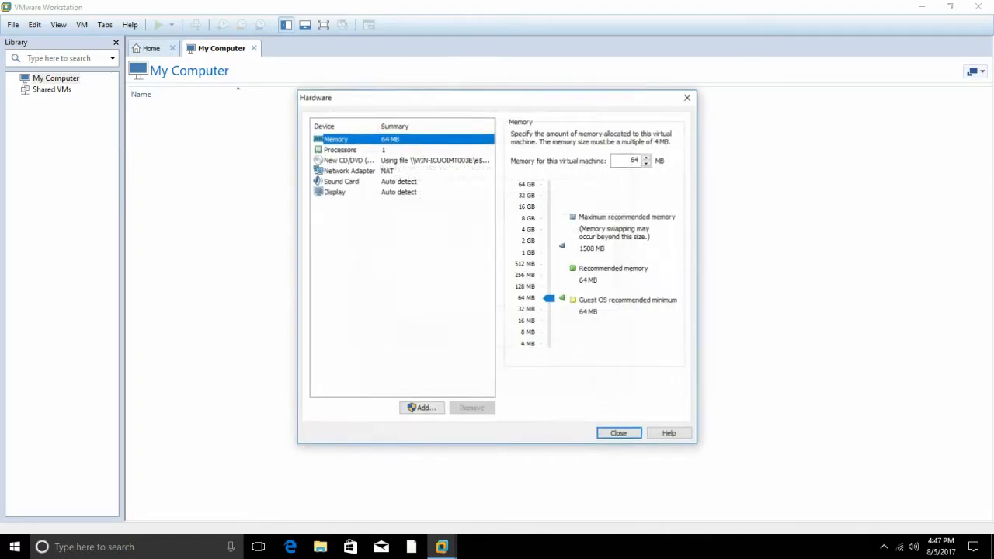
left_click(421, 408)
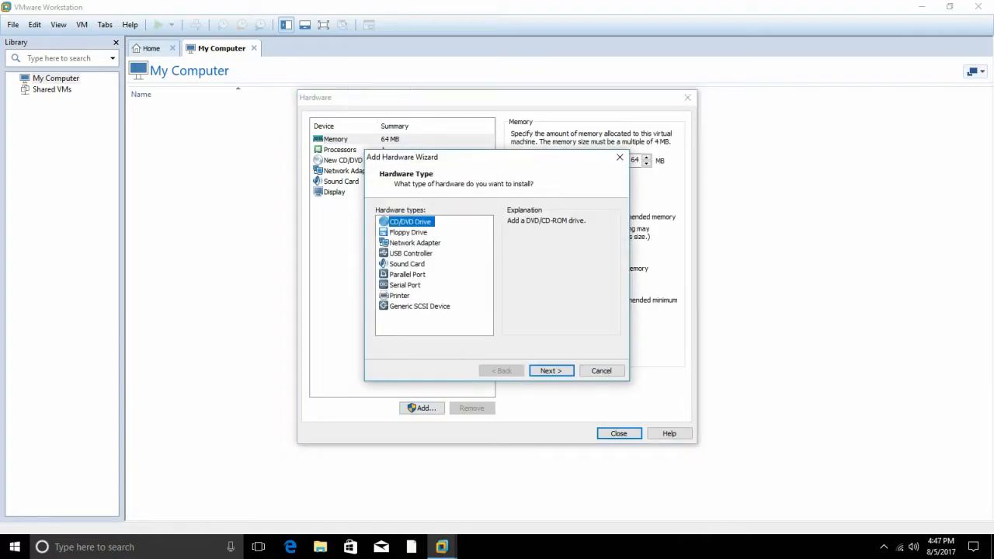
left_click(408, 233)
key("Return")
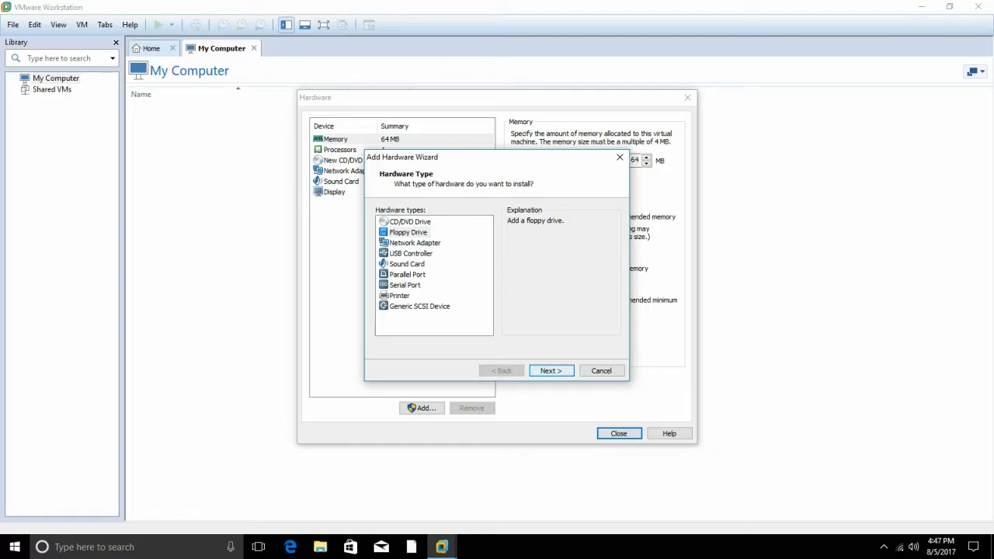
key("Return")
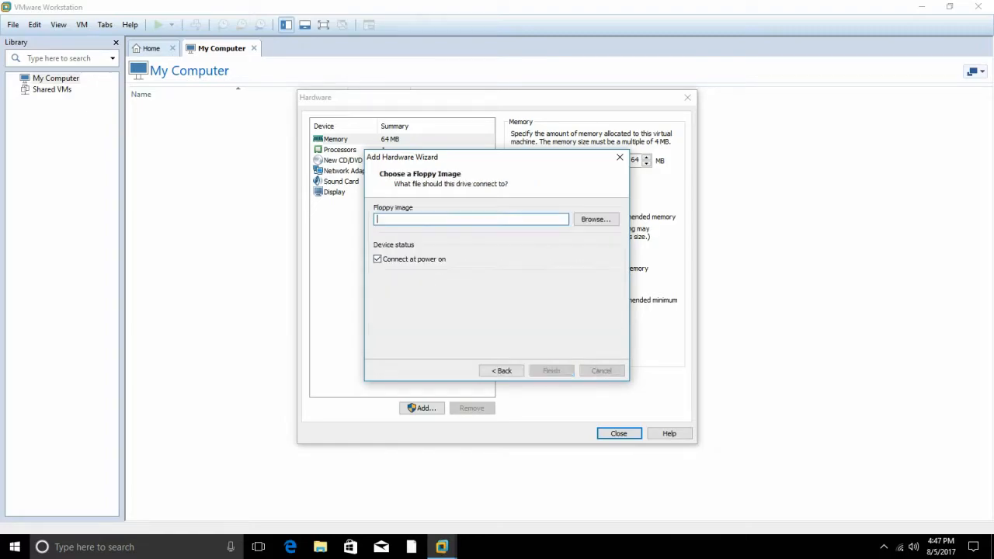
key("Return")
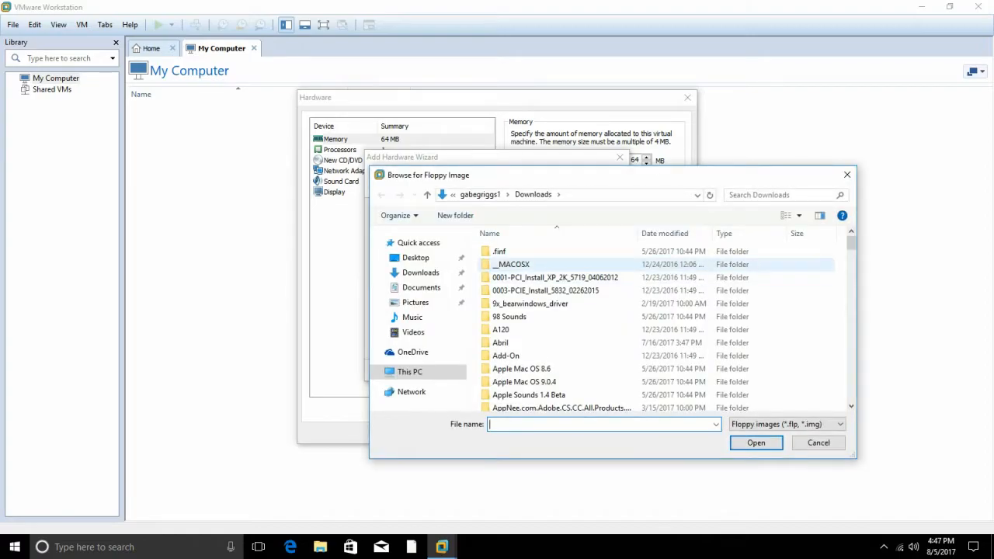
scroll(656, 300, "down", 8)
scroll(656, 300, "down", 15)
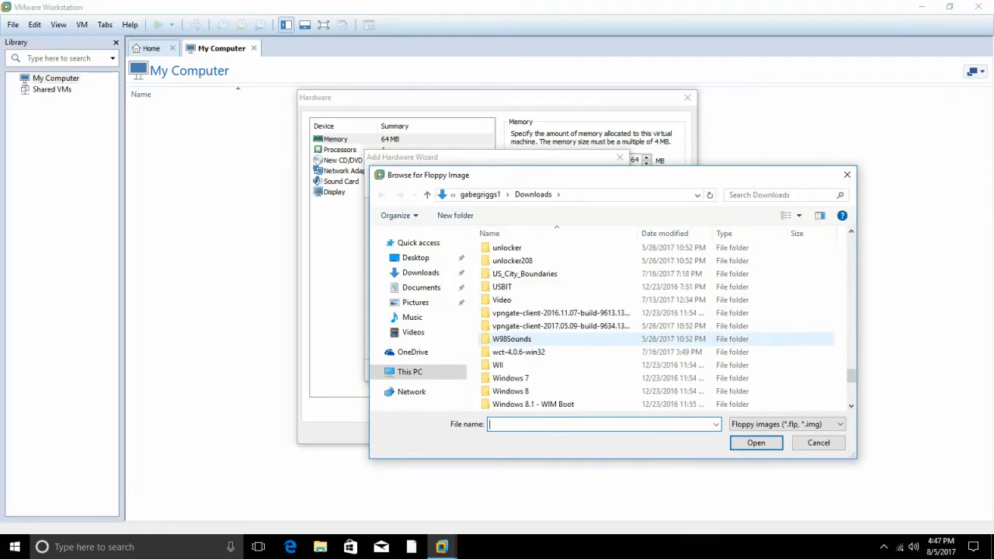
double_click(543, 392)
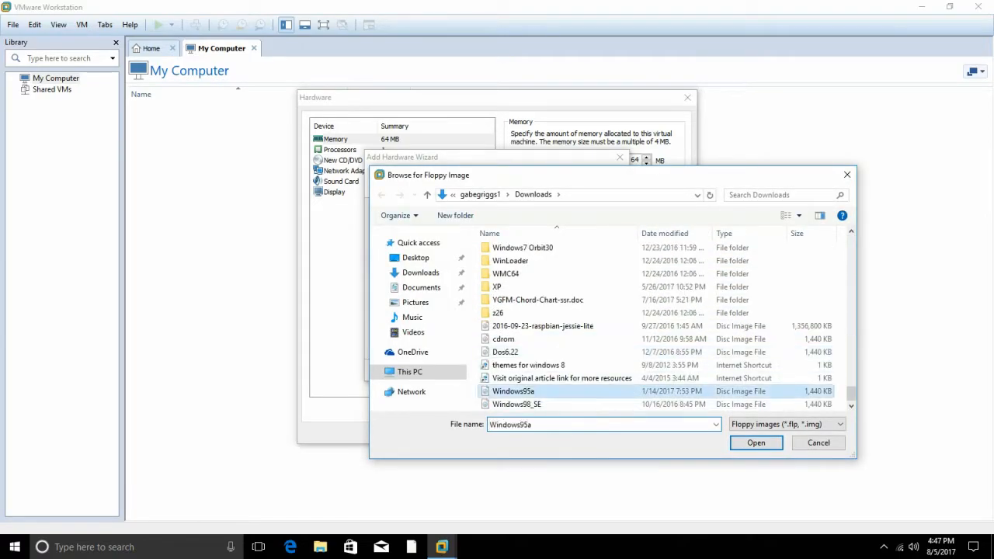
- Finish adding the floppy drive, close the hardware settings, and create the Windows 95 VM
left_click(551, 370)
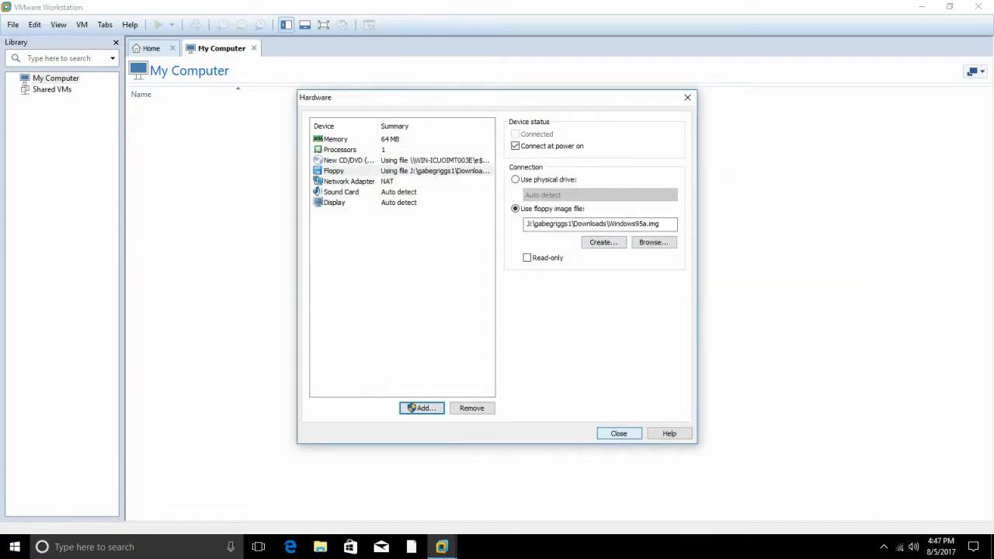
key("Return")
left_click(552, 380)
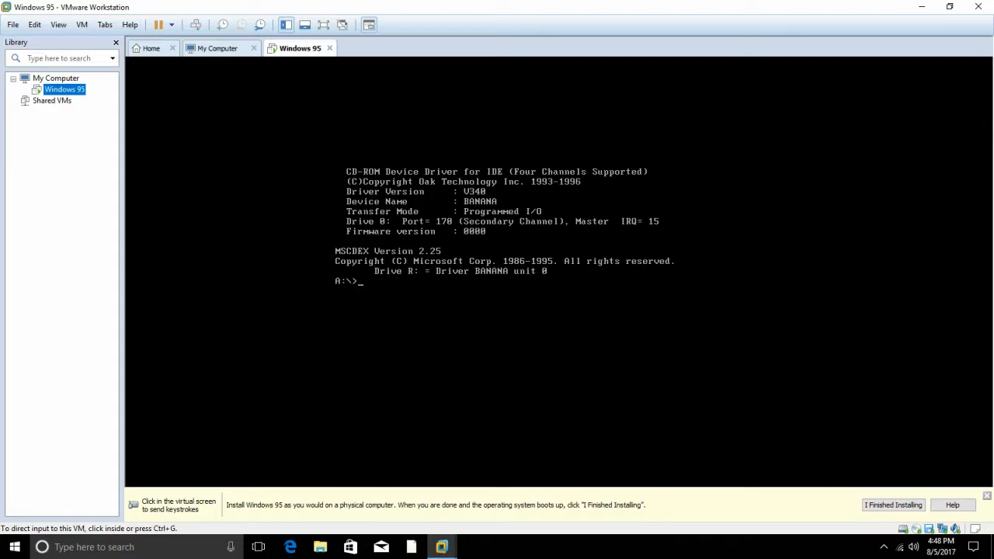
- Run fdisk to create a maximum-size active primary DOS partition, then release input to the host
key("ctrl+g")
type("fdisk")
key("Return")
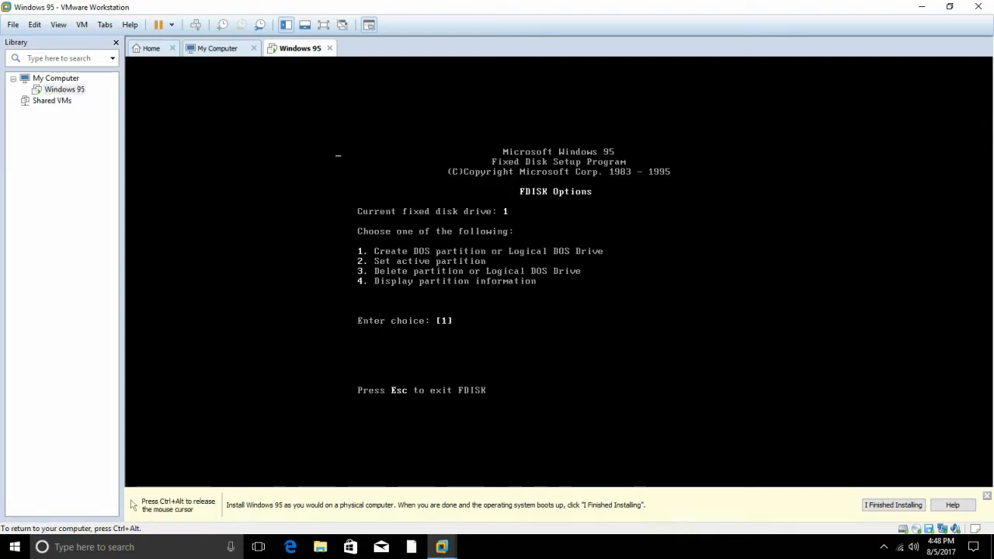
key("Return")
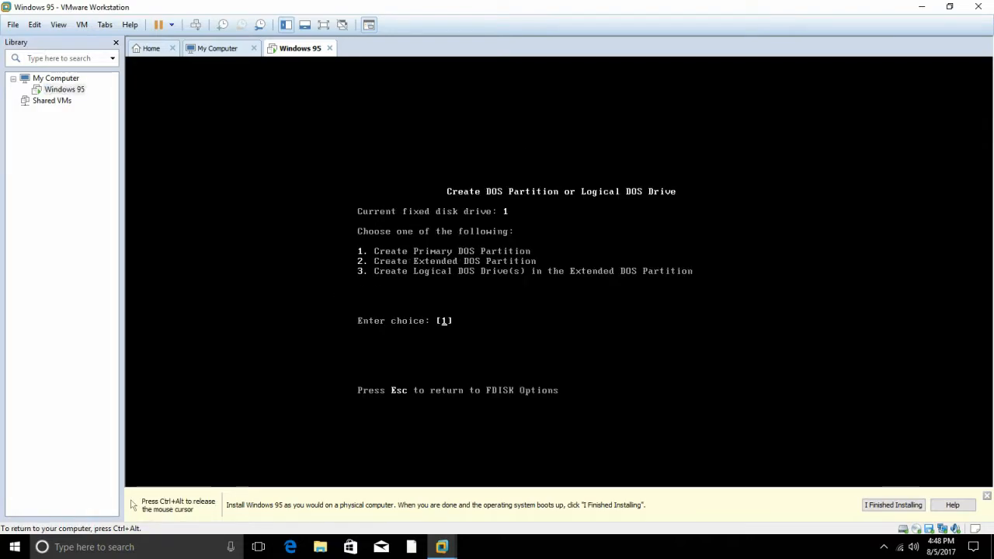
key("Return")
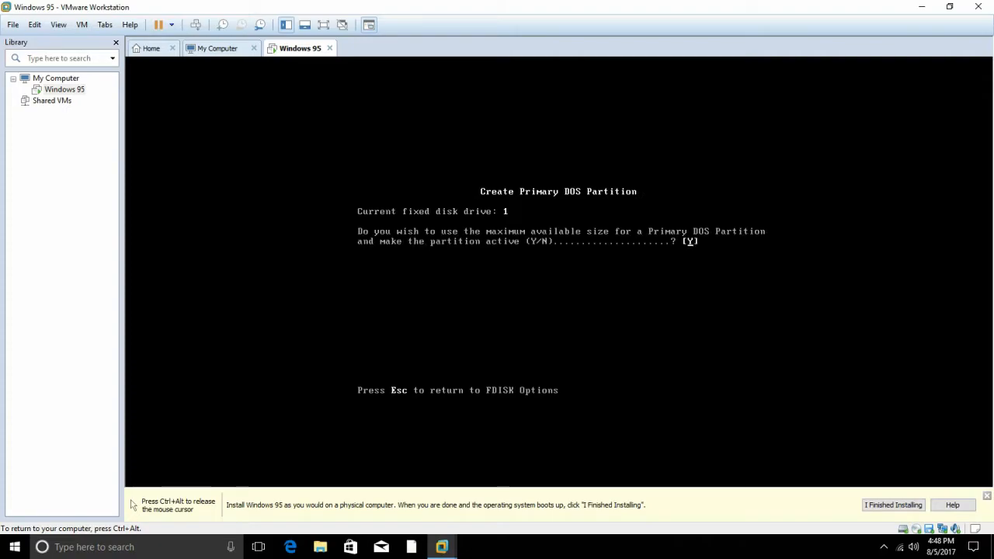
key("Return")
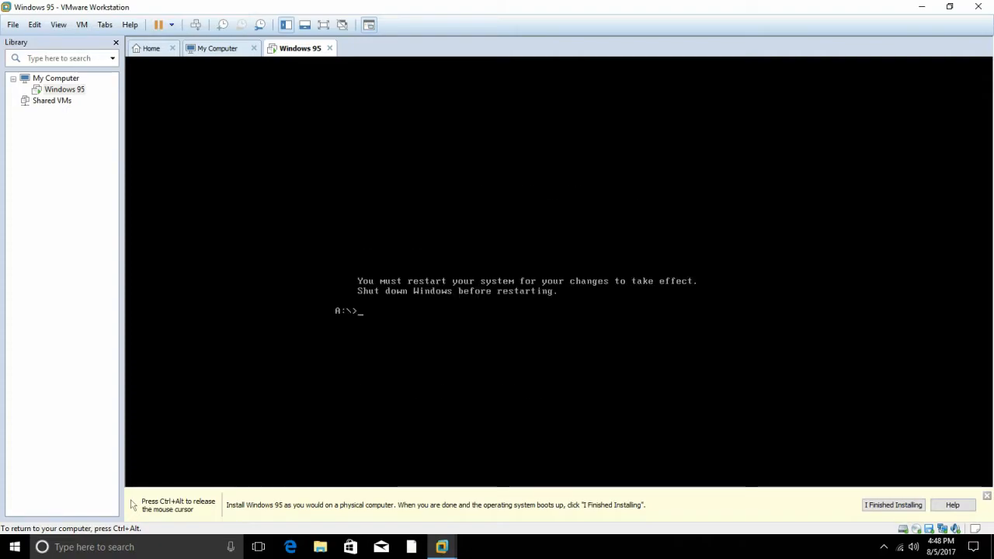
key("ctrl+alt")
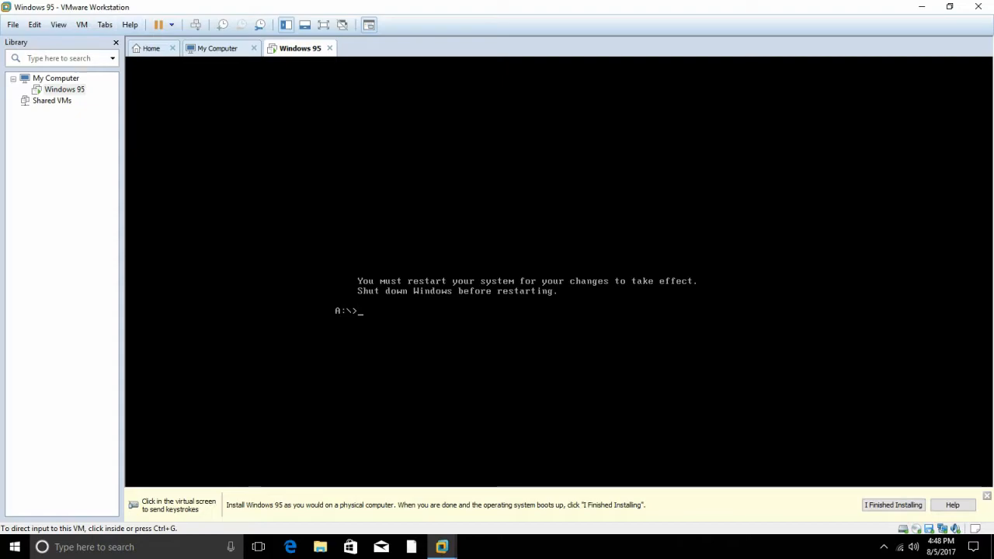
- Restart the Windows 95 guest from the VM power menu
left_click(171, 24)
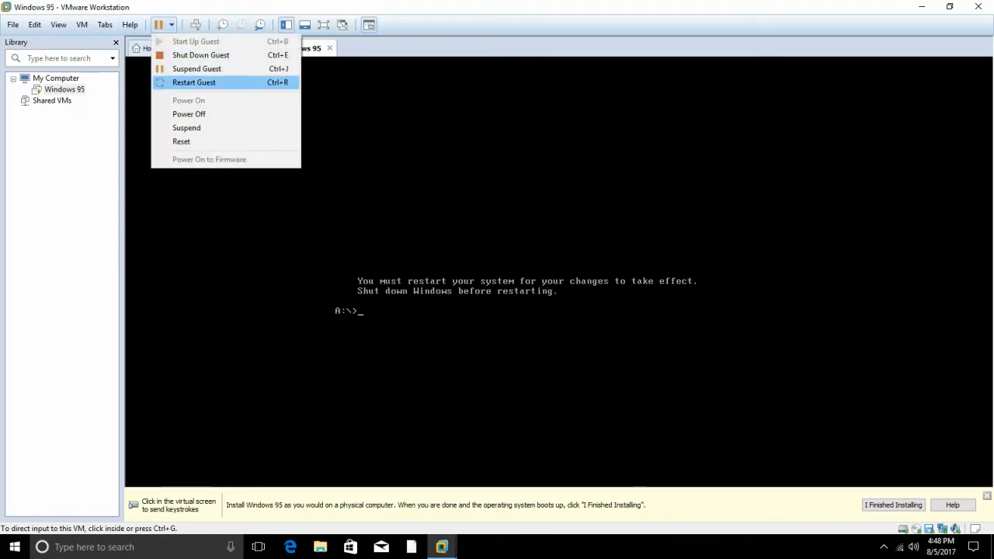
left_click(194, 83)
left_click(516, 295)
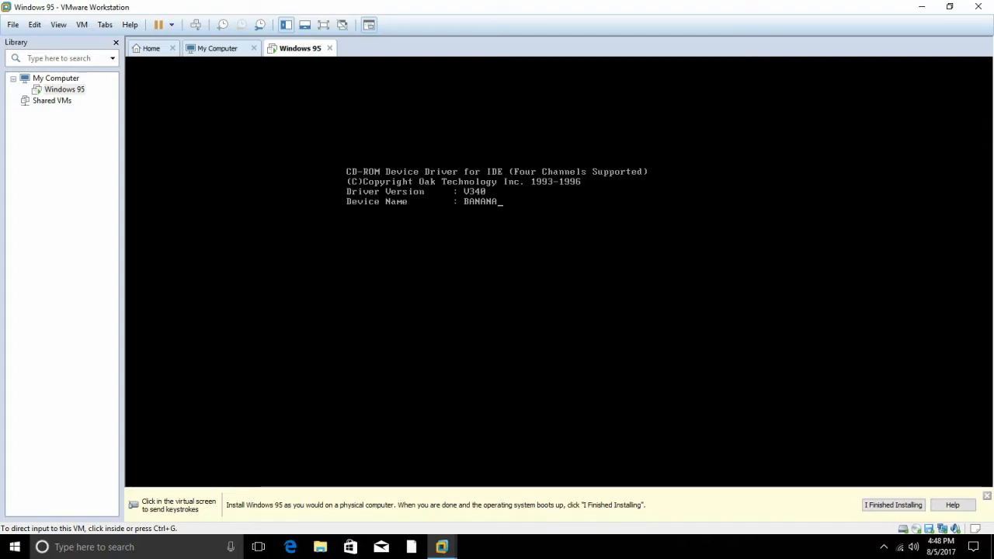
- Run format c:, confirm the warning with Y, and enter WIN95 as the volume label
key("ctrl+g")
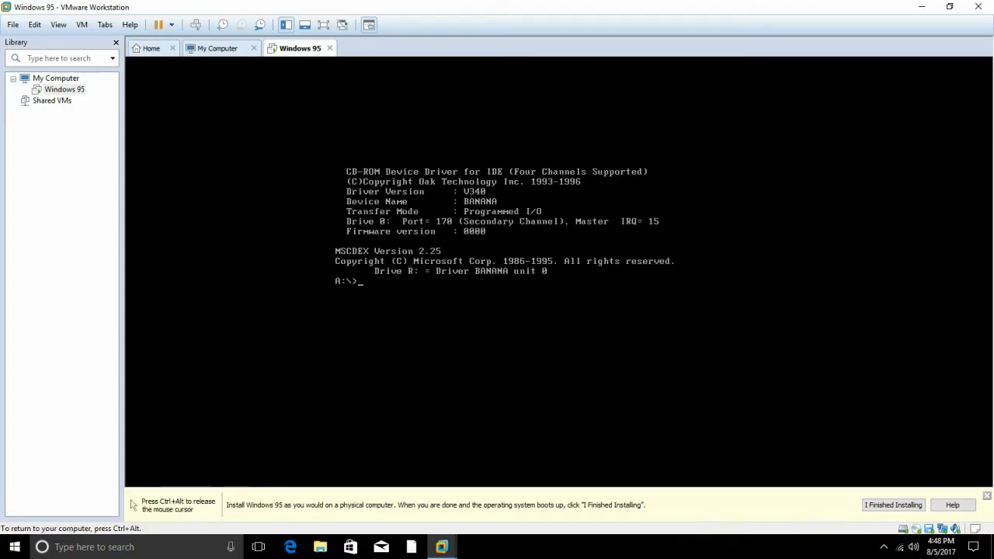
type("for")
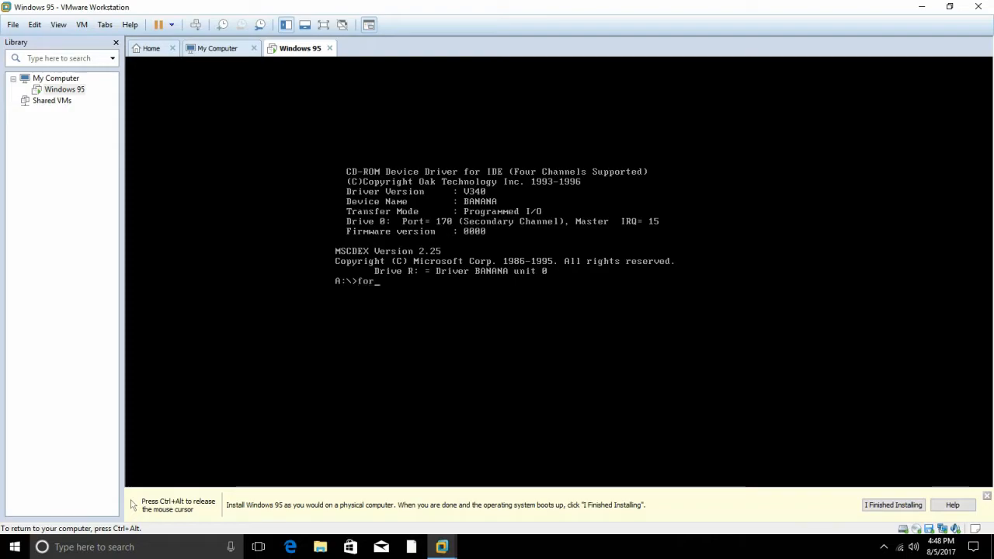
type("mat c:")
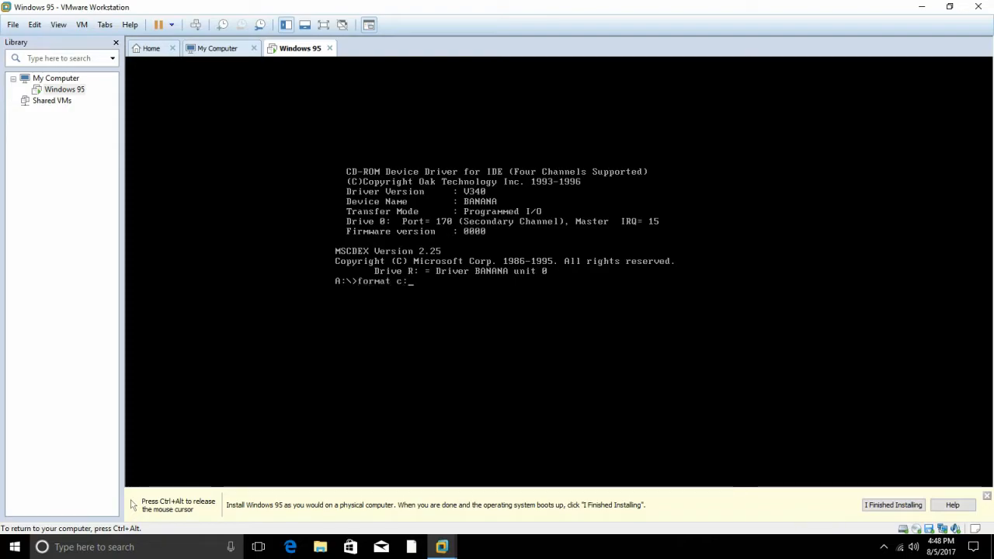
key("Return")
type("y")
key("Return")
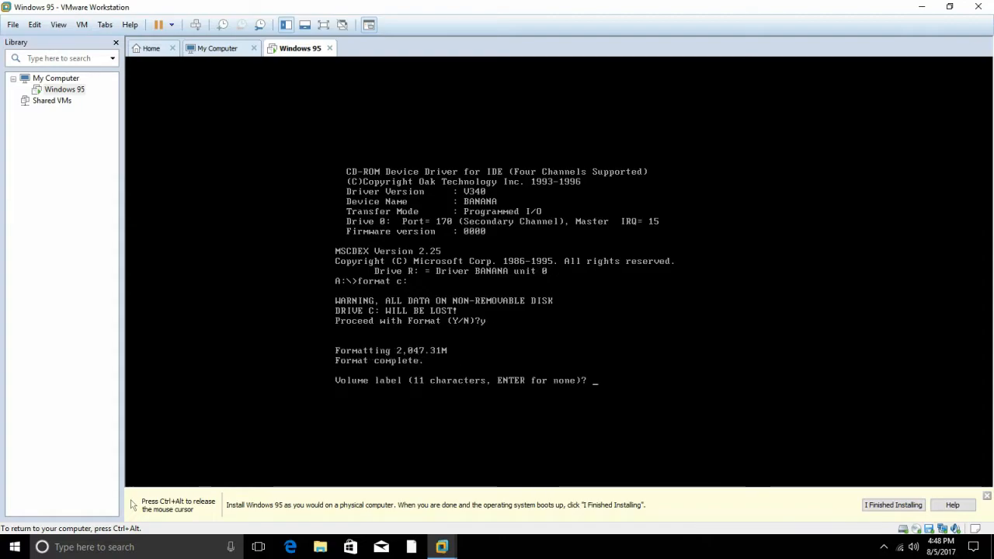
type("WIN95")
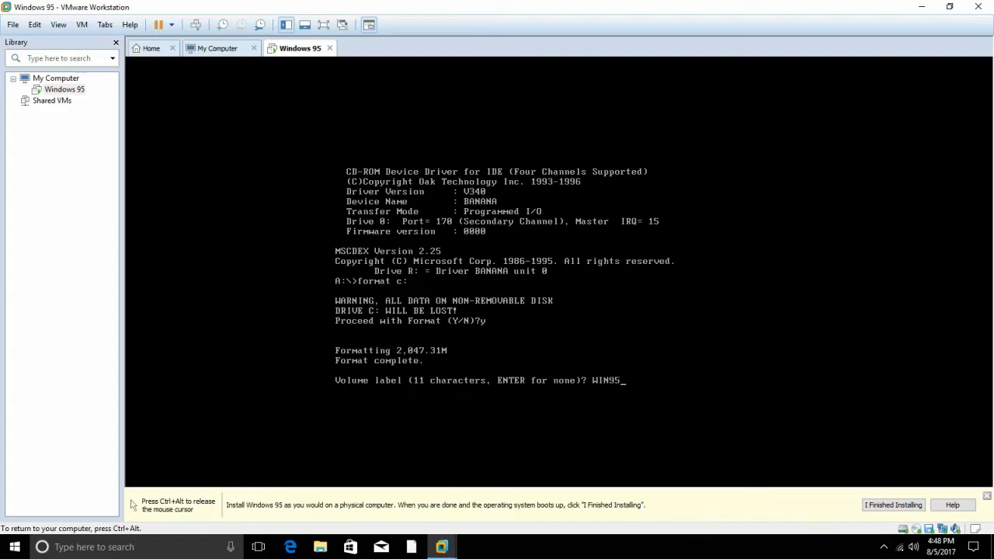
key("Return")
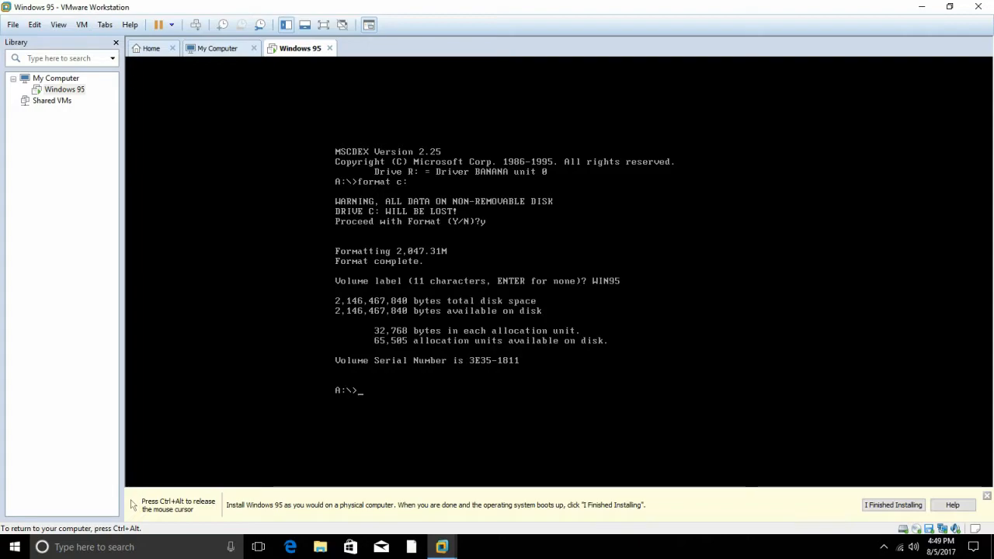
- Switch to drive C: and create and enter the WINDOWS folder
type("c:")
key("Return")
type("md windows")
key("Return")
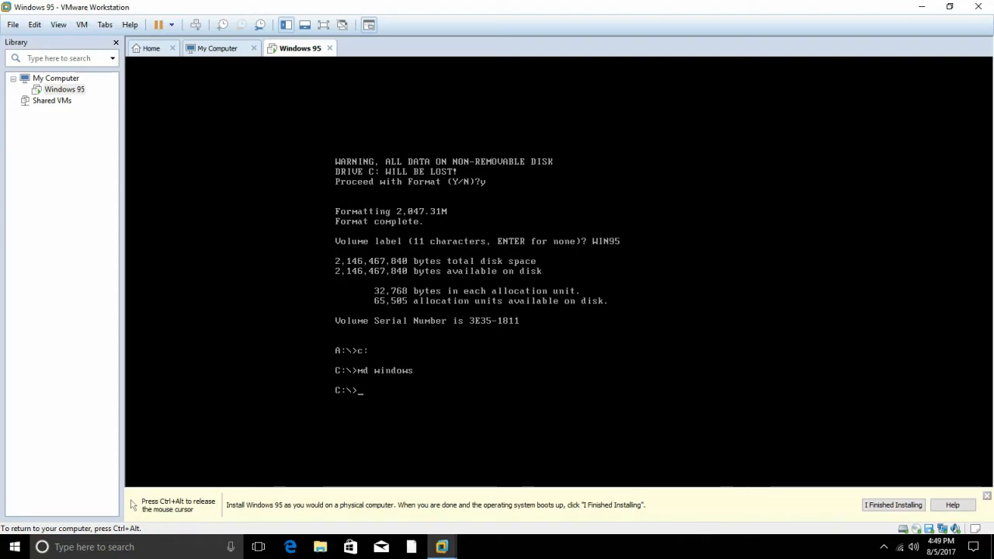
type("cd")
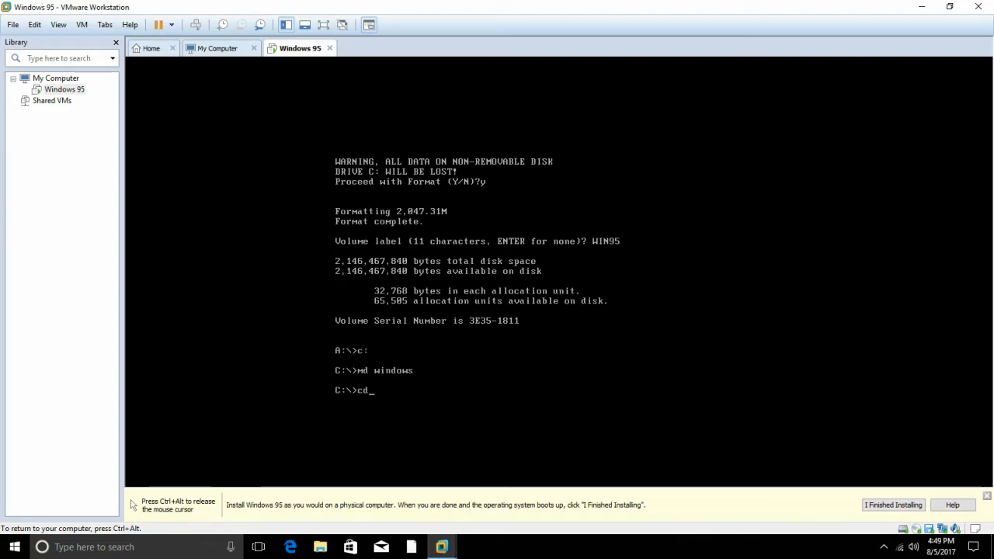
type(" windows")
key("Return")
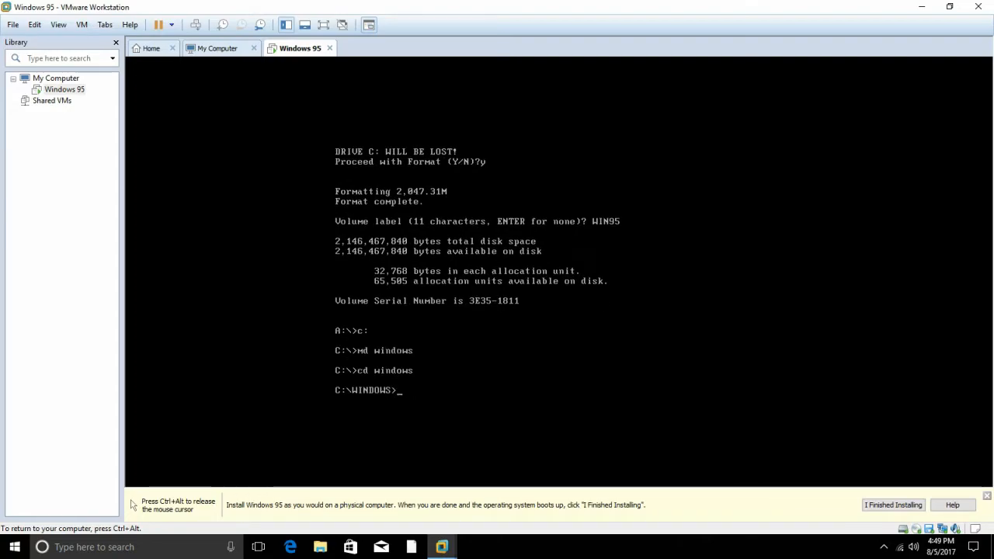
- Create and enter the OPTIONS folder, then the CABS folder inside it
type("md options")
key("Return")
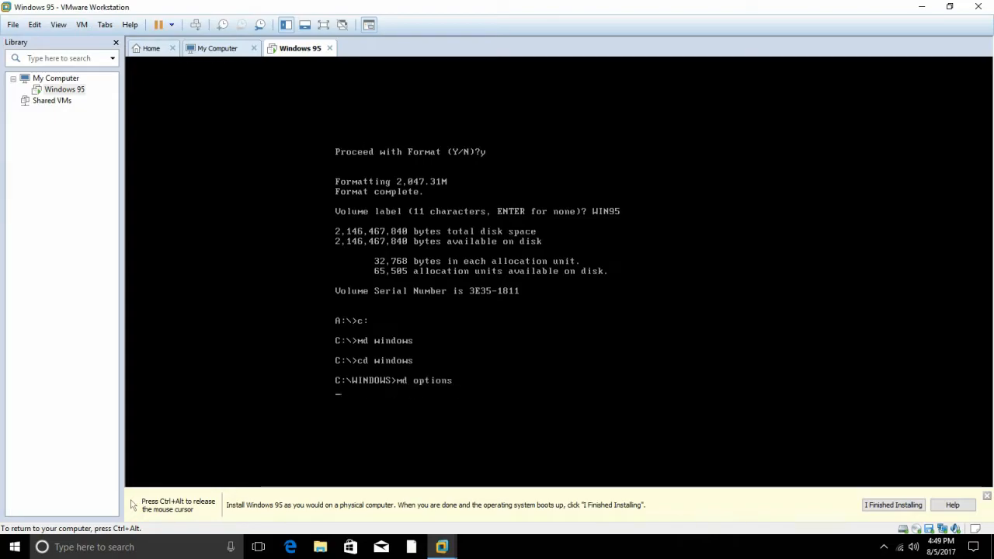
type("cd options")
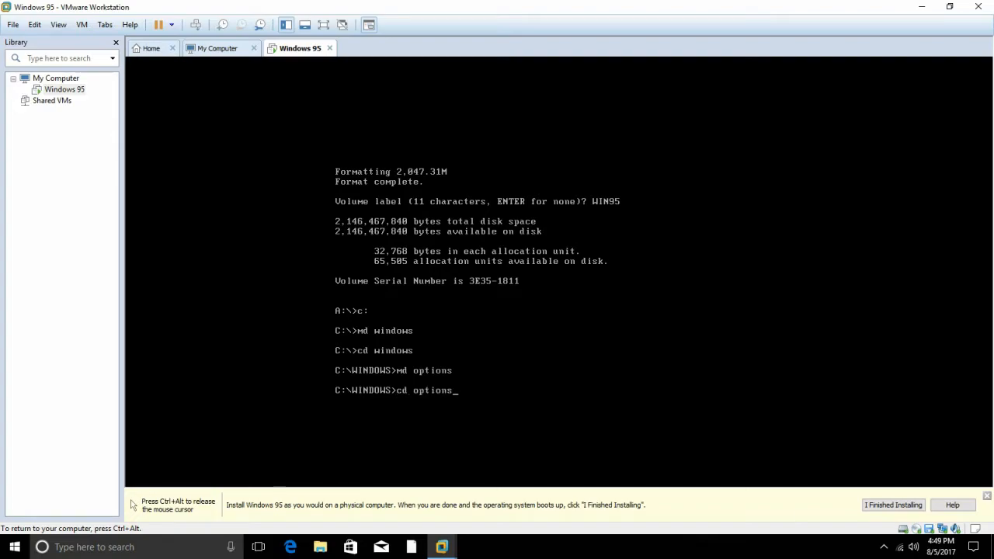
key("Return")
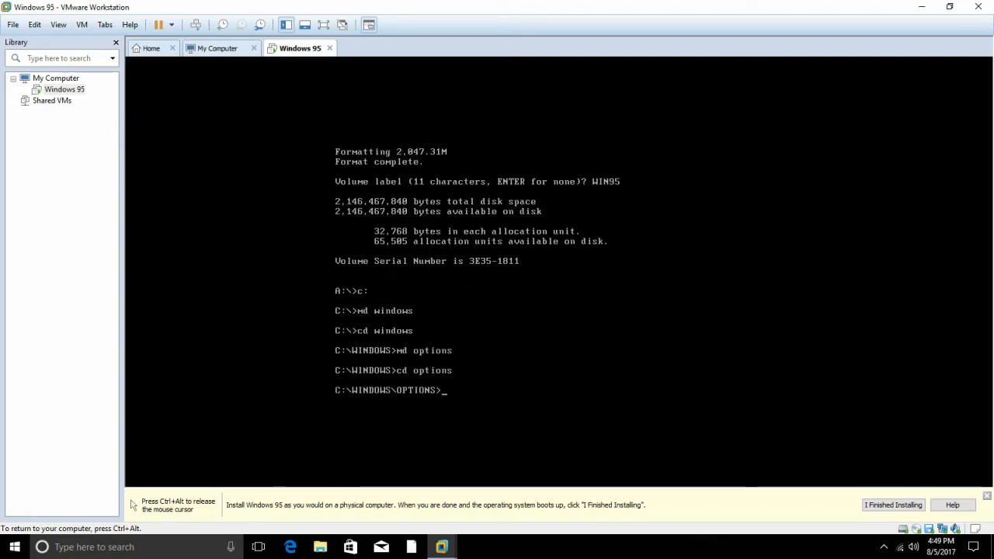
type("md cabs")
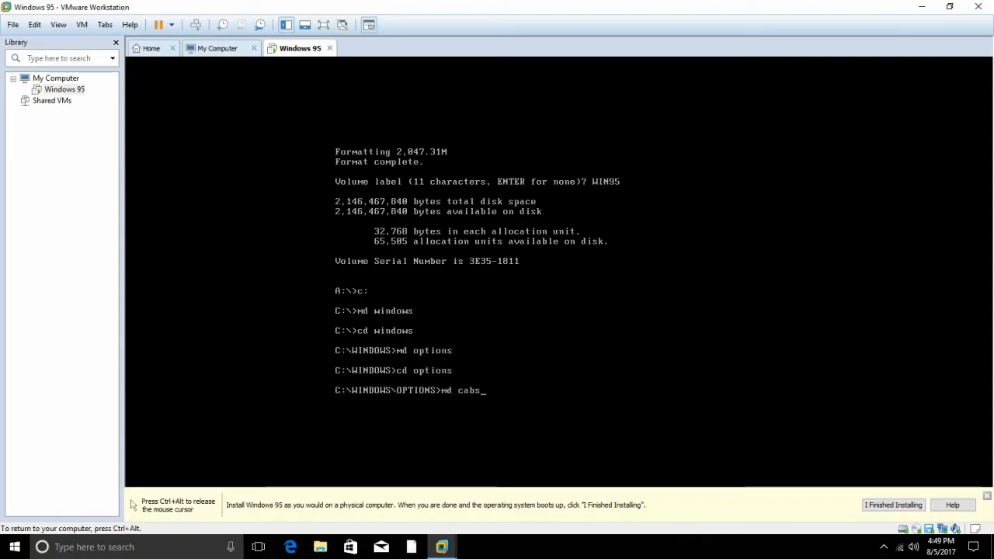
key("Return")
type("cd cabs")
key("Return")
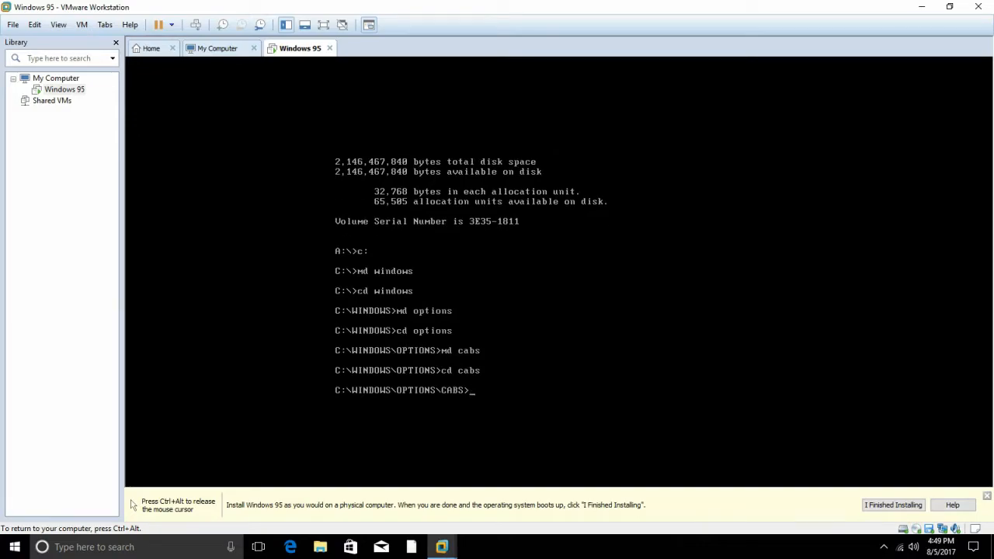
- Copy all files from R:\win95 into C:\WINDOWS\OPTIONS\CABS
type("copy ")
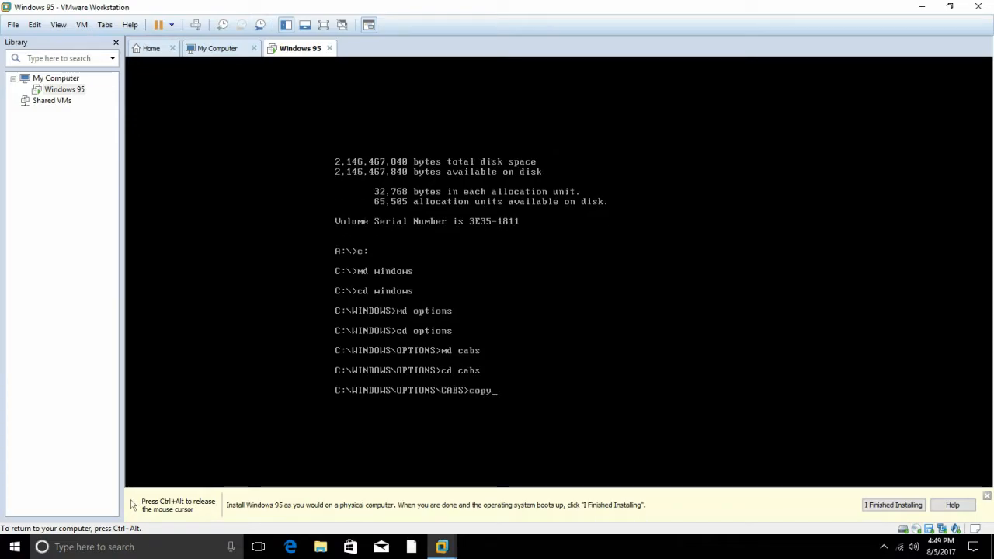
type("r:\\")
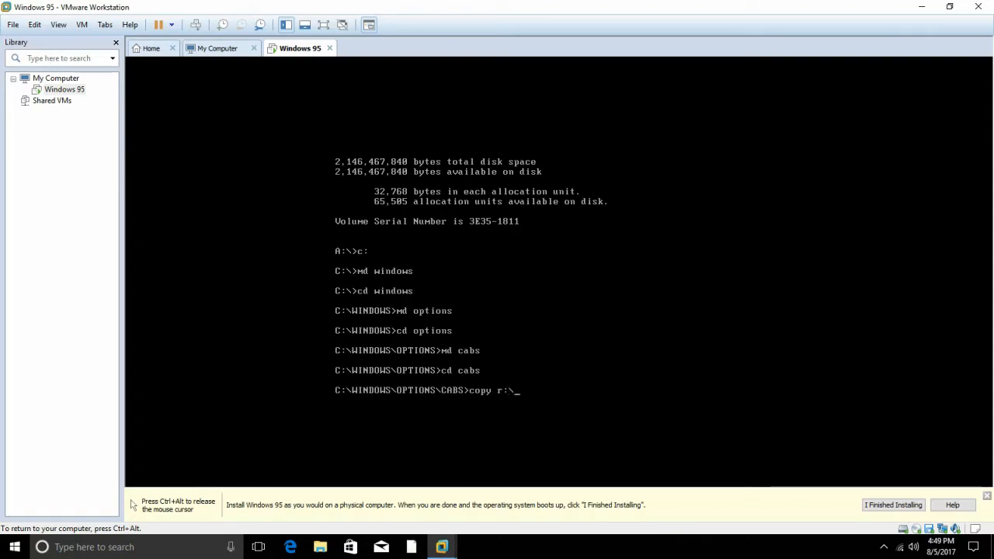
type("win95\\*.*")
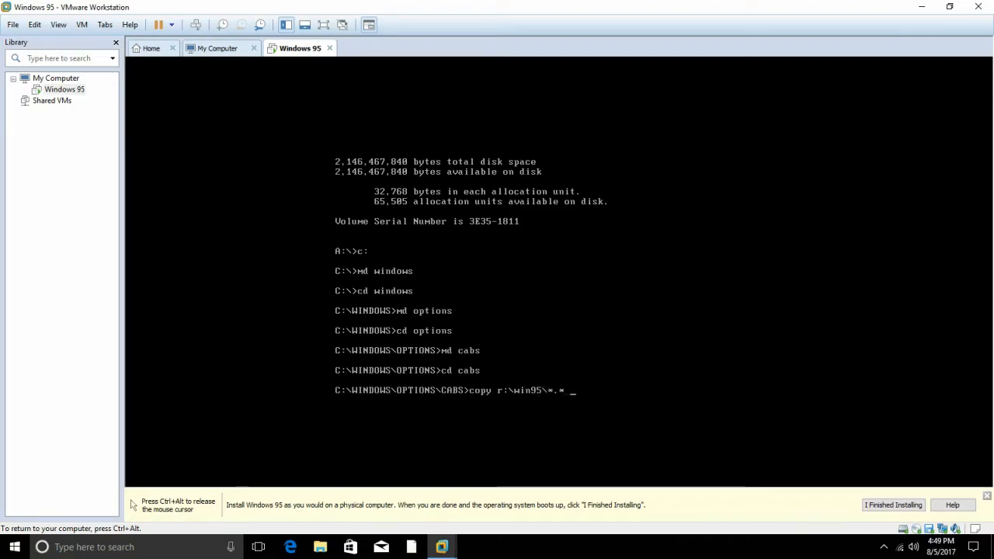
type(" c:\\windows\\options\\cab")
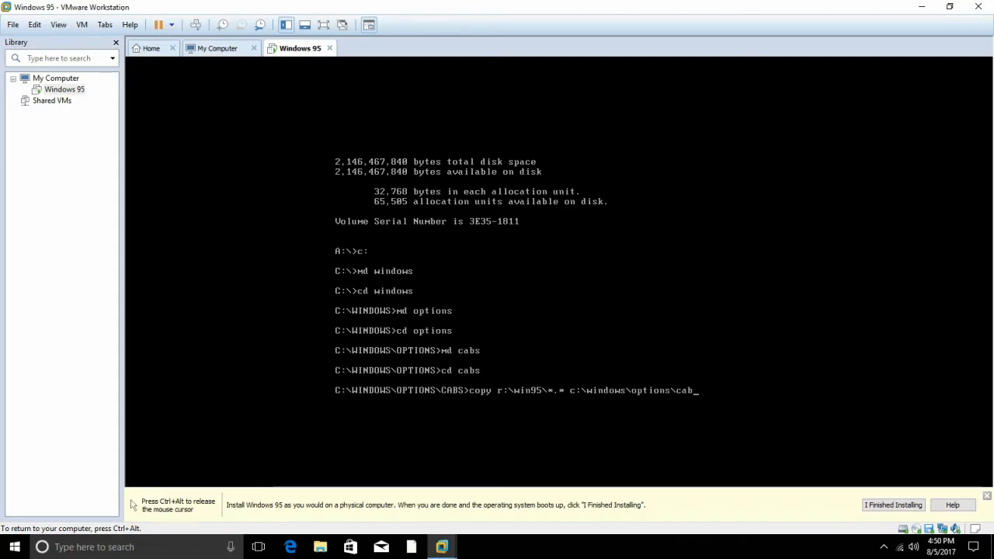
type("s\\*.*")
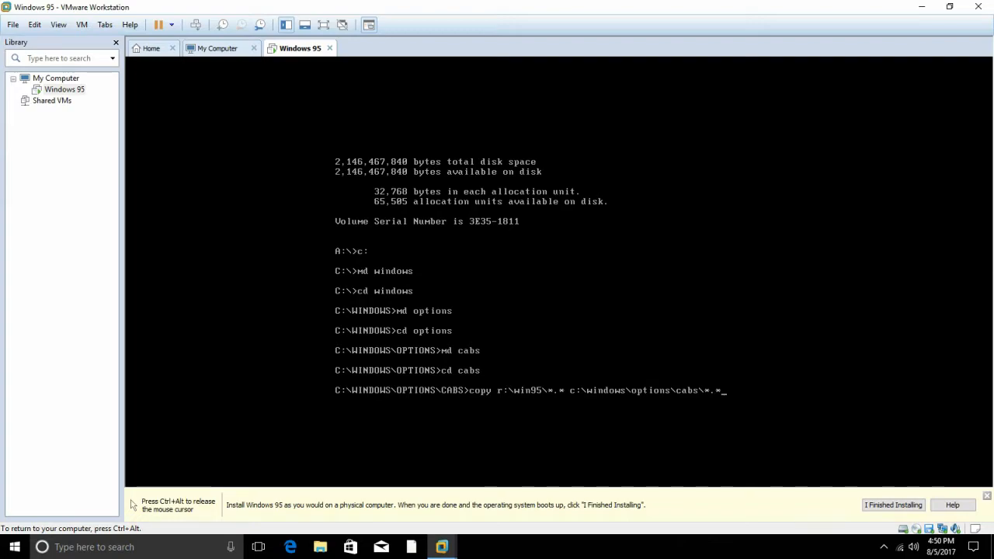
key("Return")
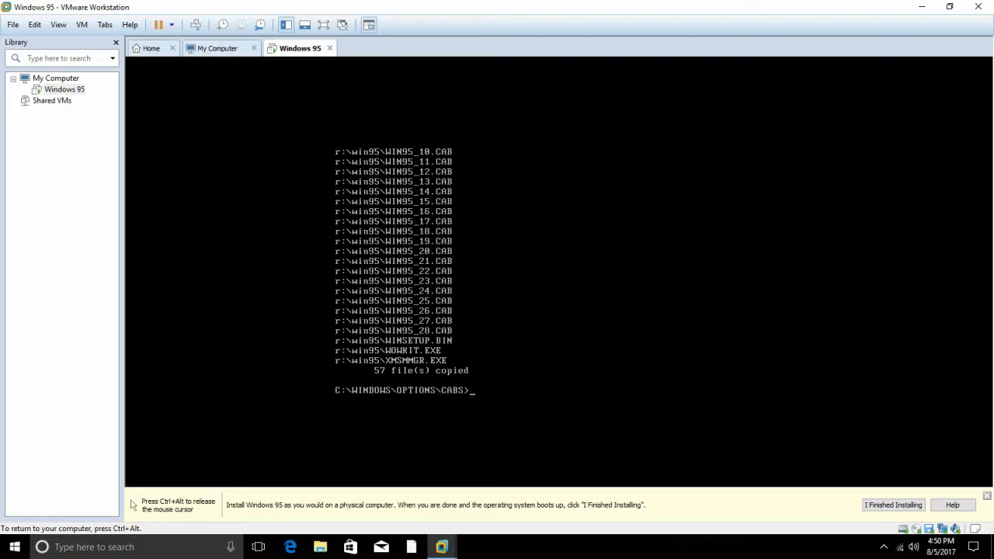
- Switch to drive R: and change into the WIN95 folder
type("r:")
key("Return")
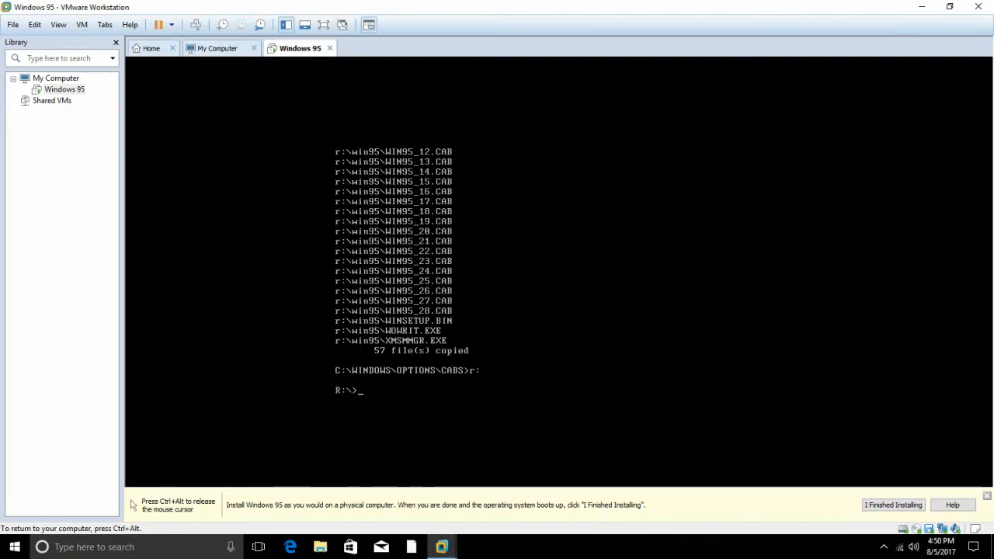
type("cd win95")
key("Return")
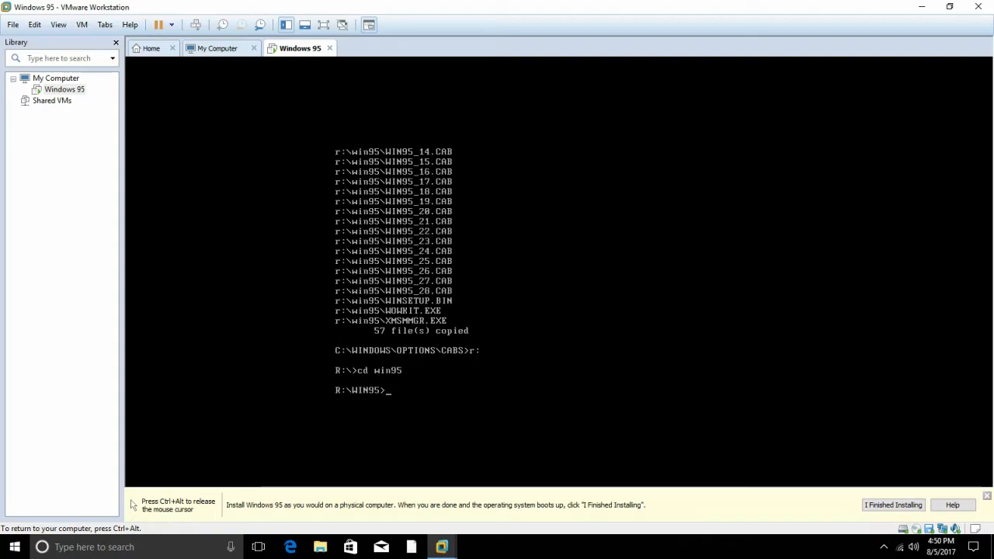
- Launch Windows 95 Setup, let the system check run, and accept the license agreement
type("setup")
key("Return")
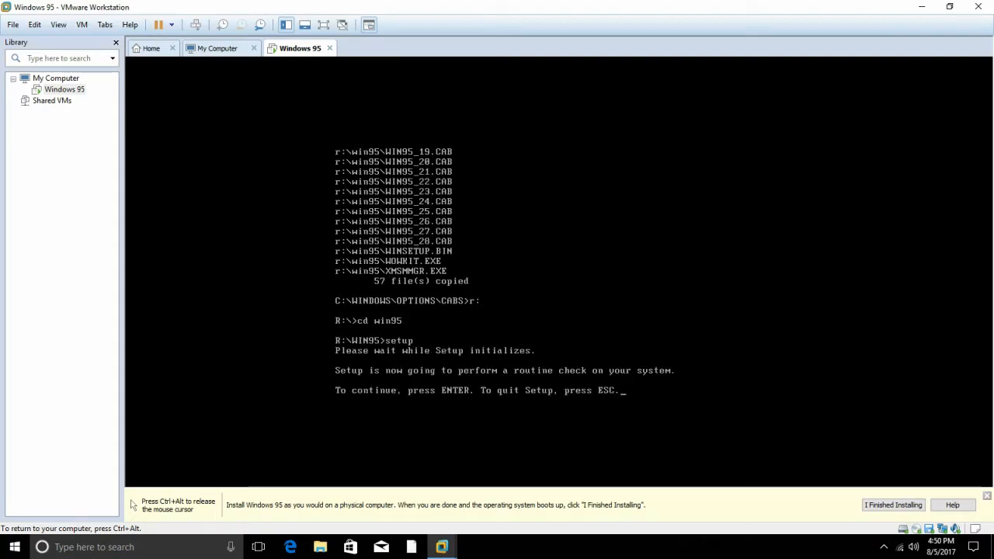
key("Return")
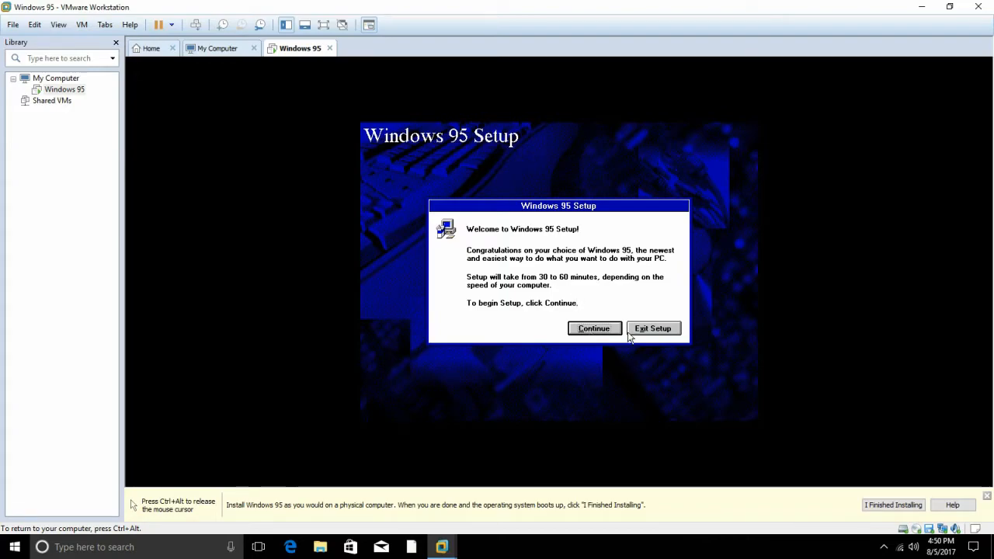
left_click(594, 330)
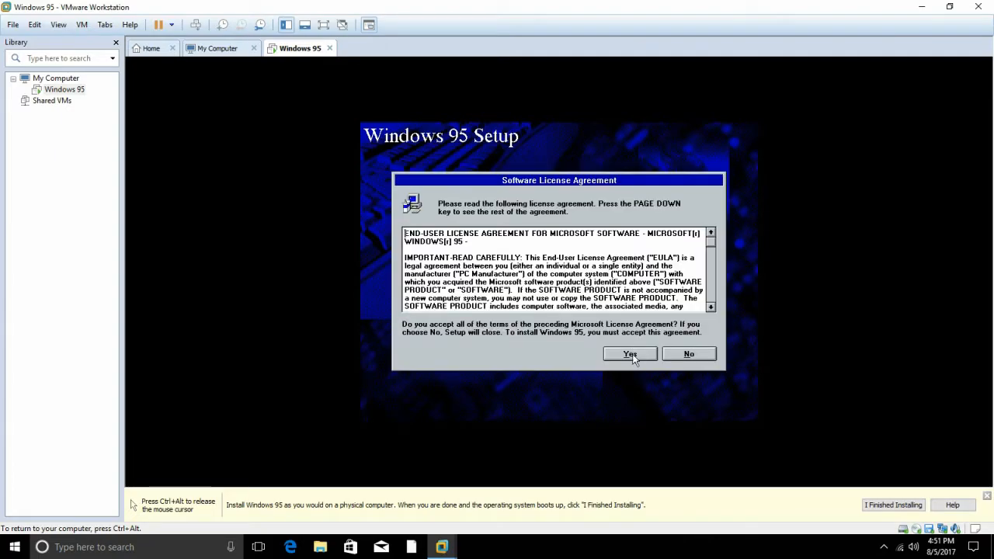
left_click(631, 353)
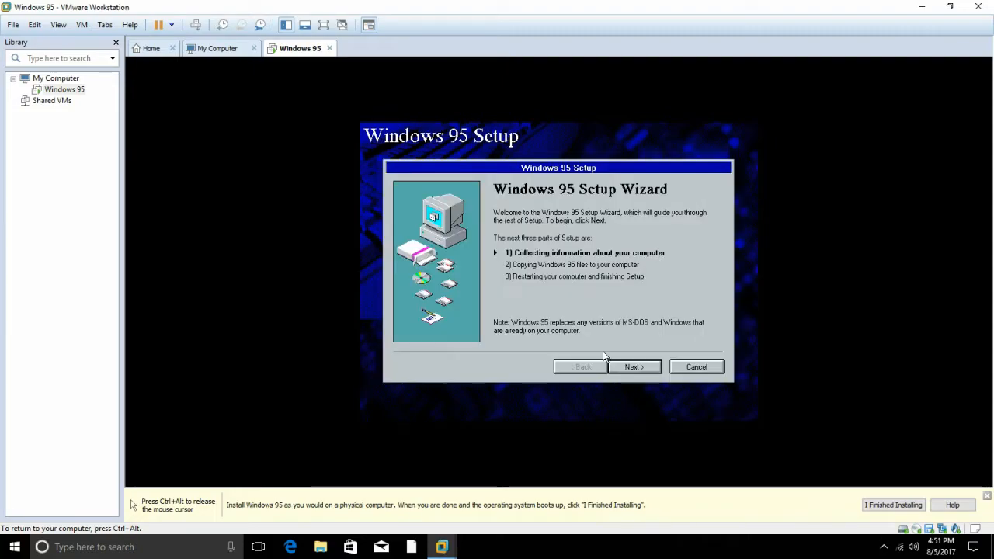
left_click(643, 366)
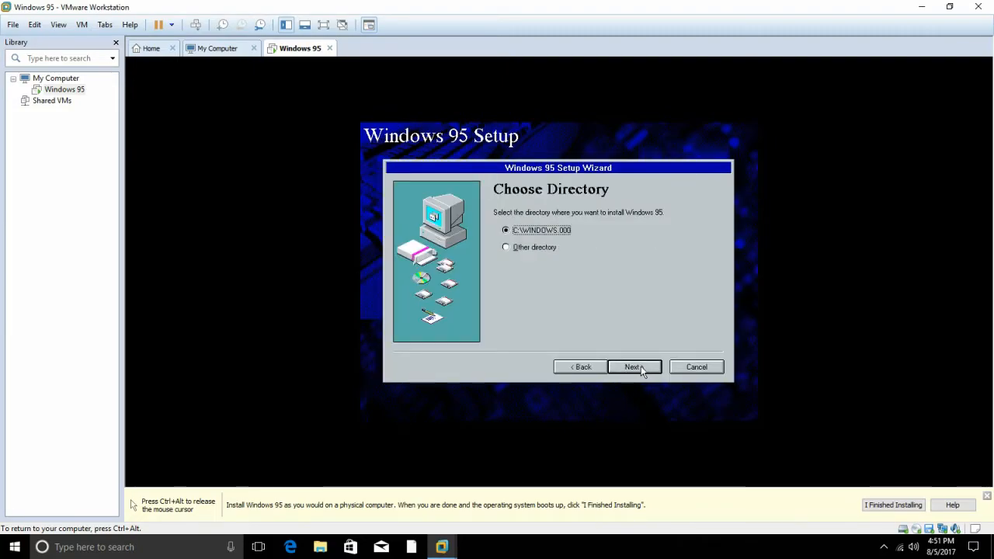
- Install into the existing C:\WINDOWS directory and proceed with Typical setup
left_click(548, 252)
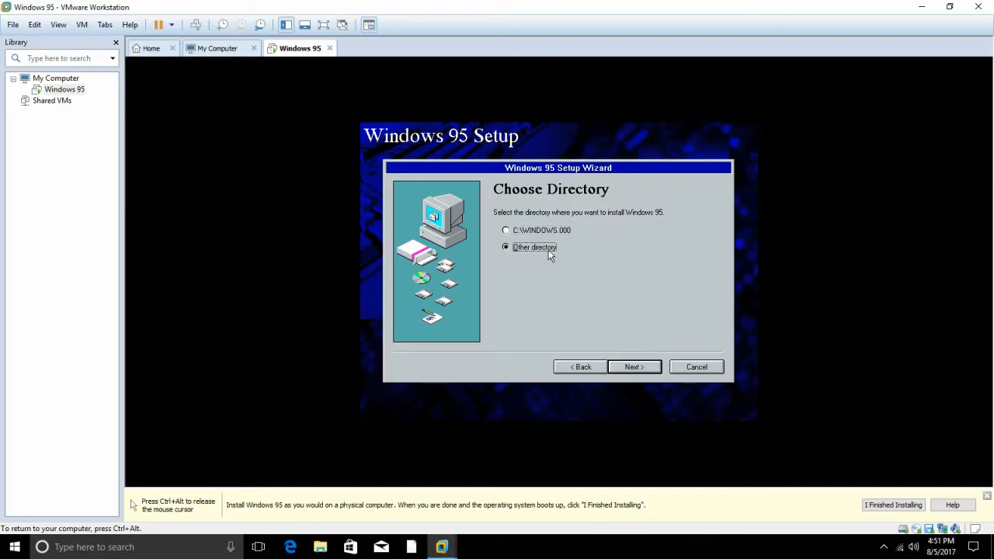
left_click(639, 369)
key("End")
key("BackSpace")
key("BackSpace")
key("BackSpace")
key("BackSpace")
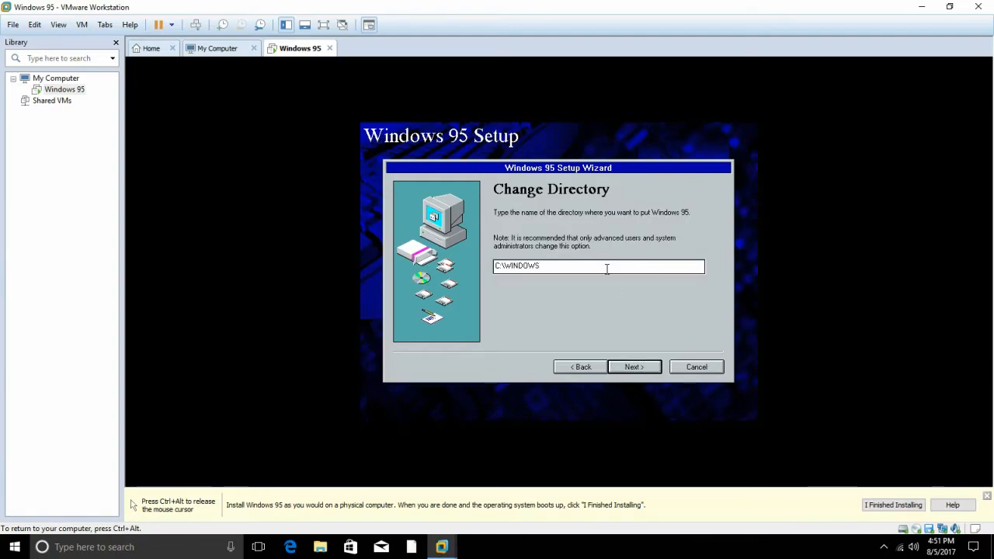
left_click(630, 370)
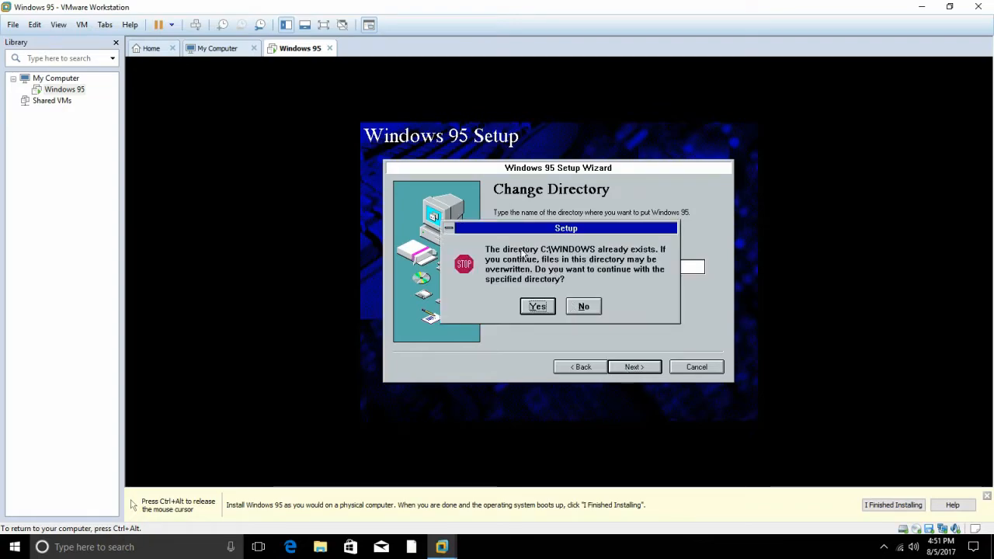
left_click(539, 306)
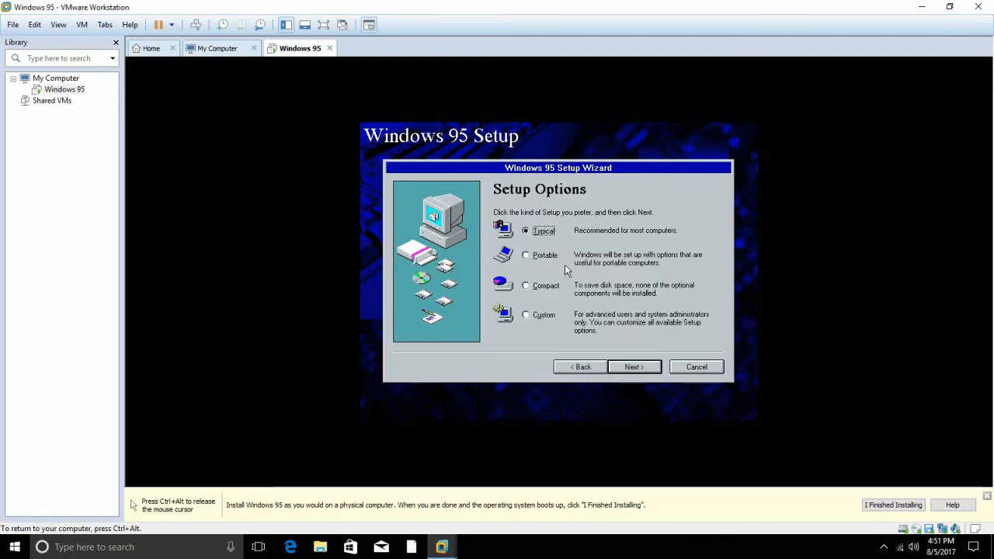
left_click(636, 366)
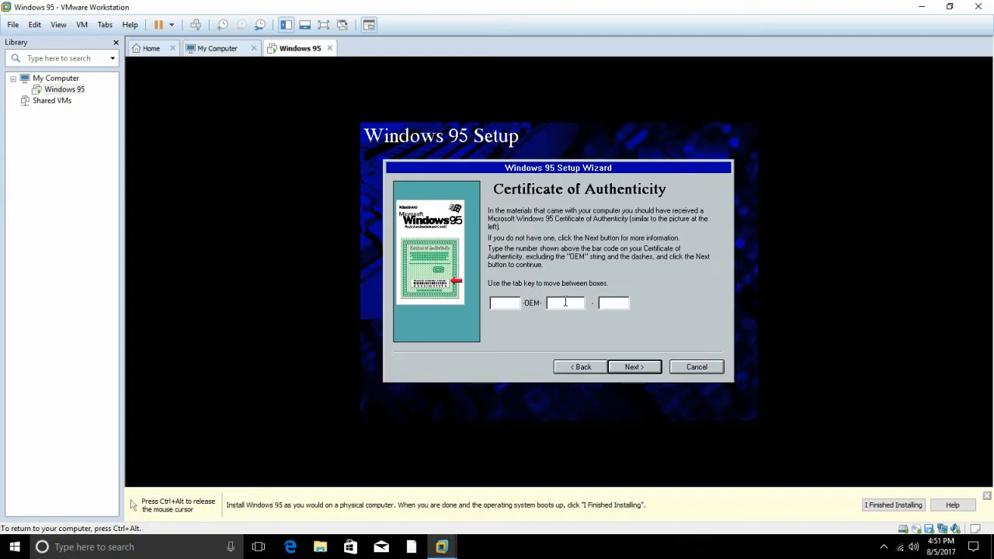
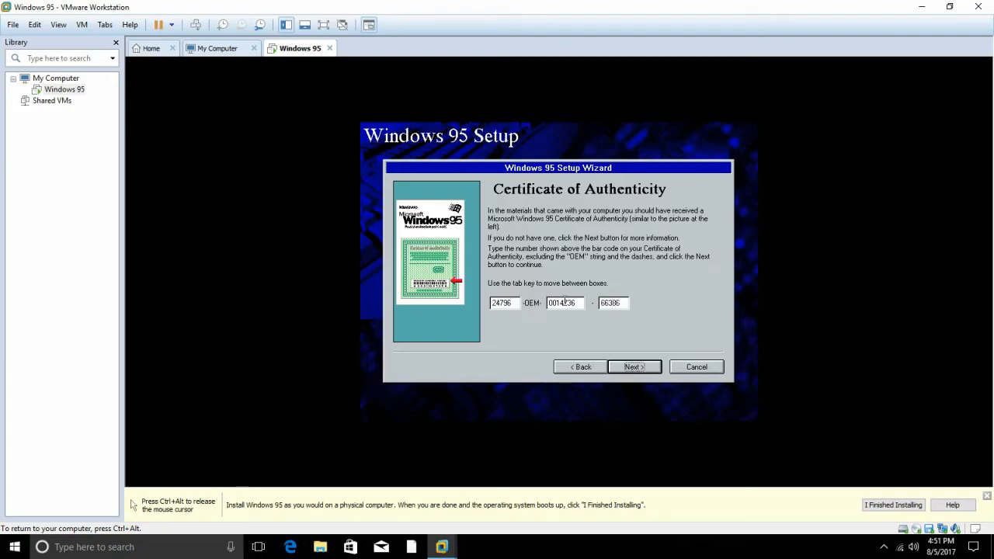
- Enter the product key, user name and company name, and include the sound card in hardware detection
key("Return")
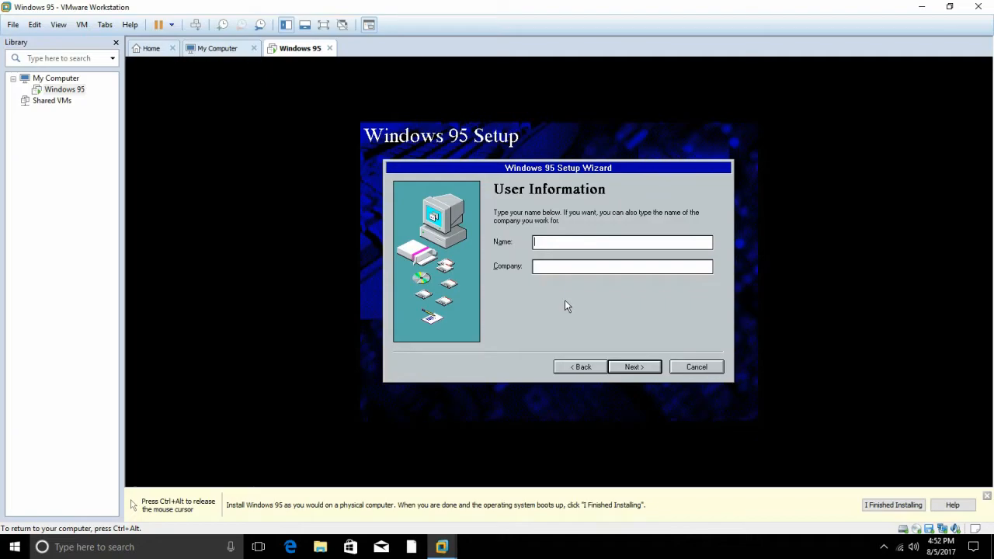
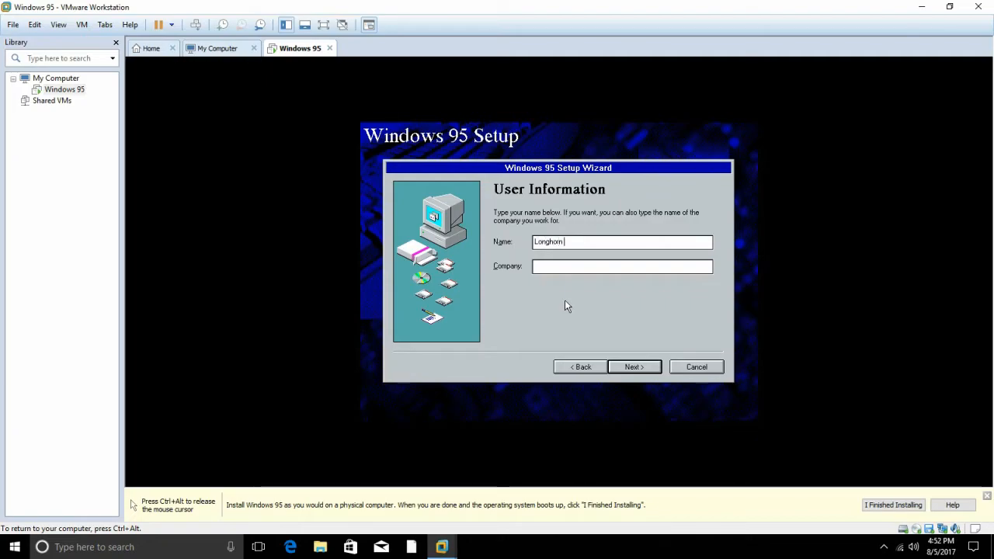
key("Tab")
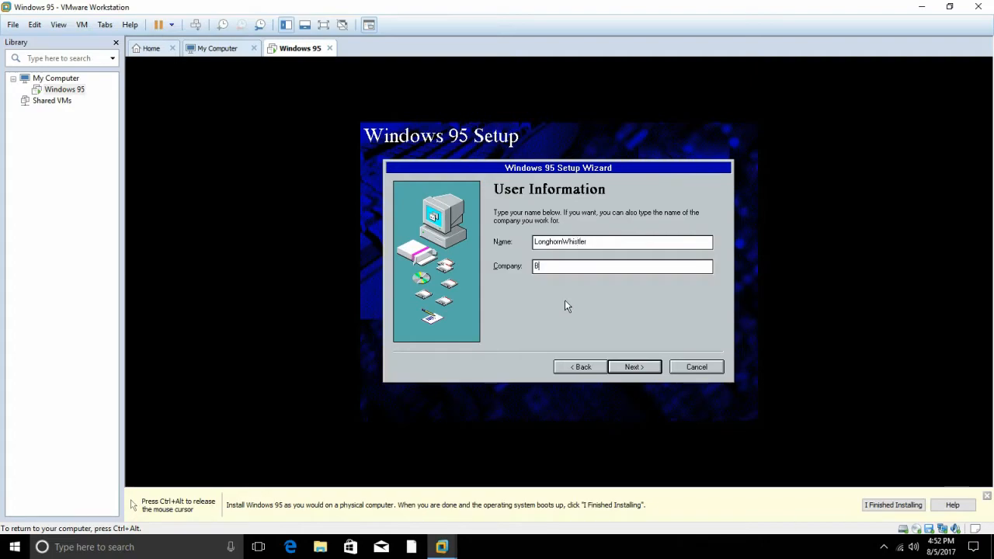
key("Return")
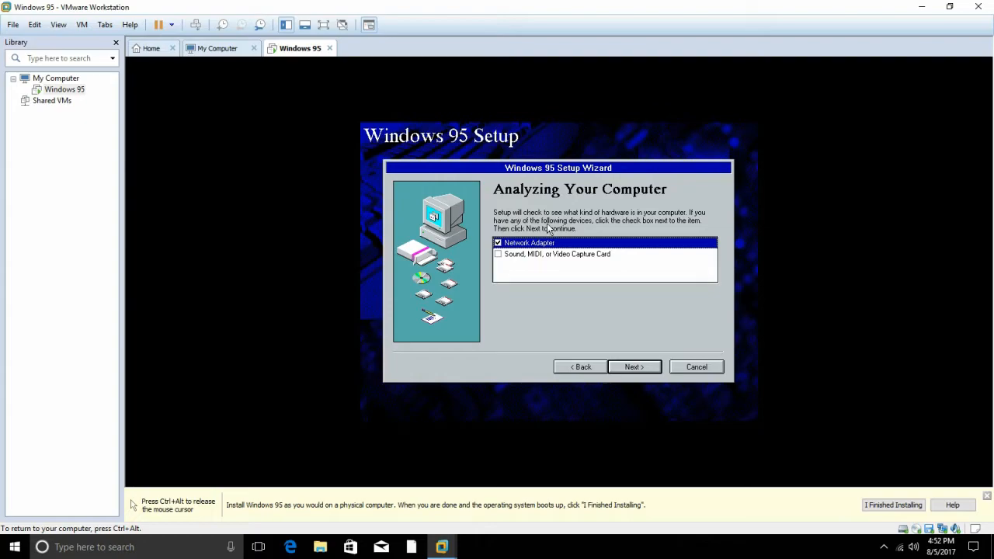
left_click(554, 256)
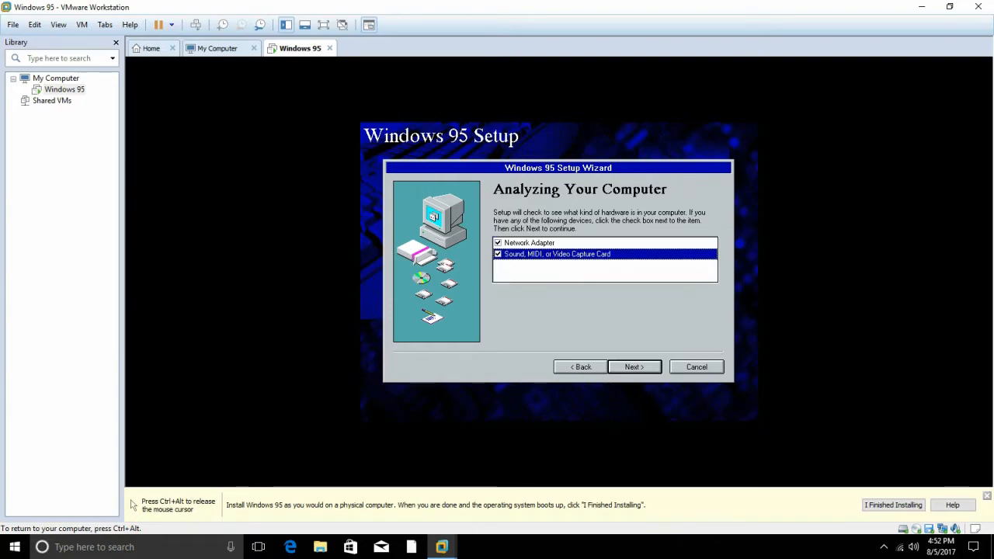
left_click(634, 365)
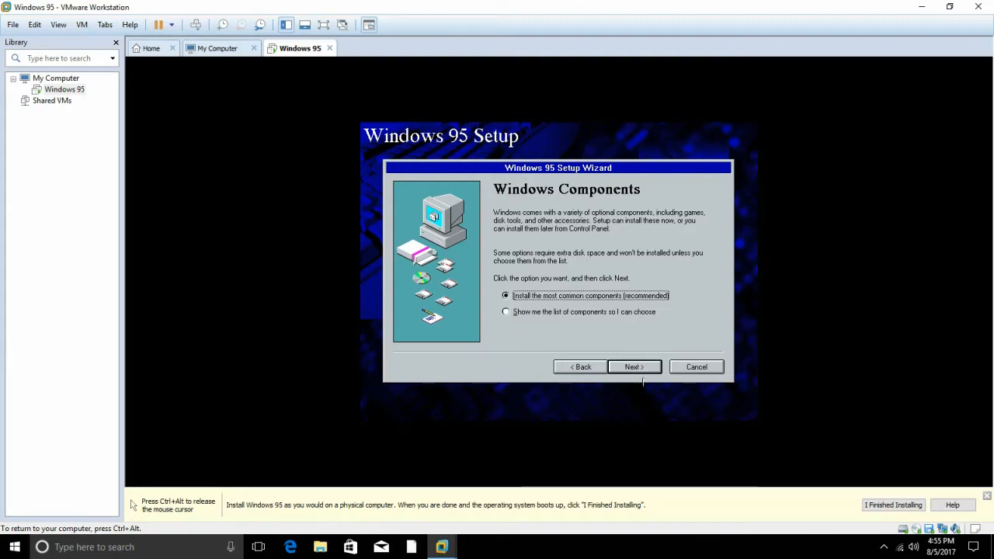
- Keep the common components, skip the startup disk, copy files, and finish Setup to restart
left_click(648, 368)
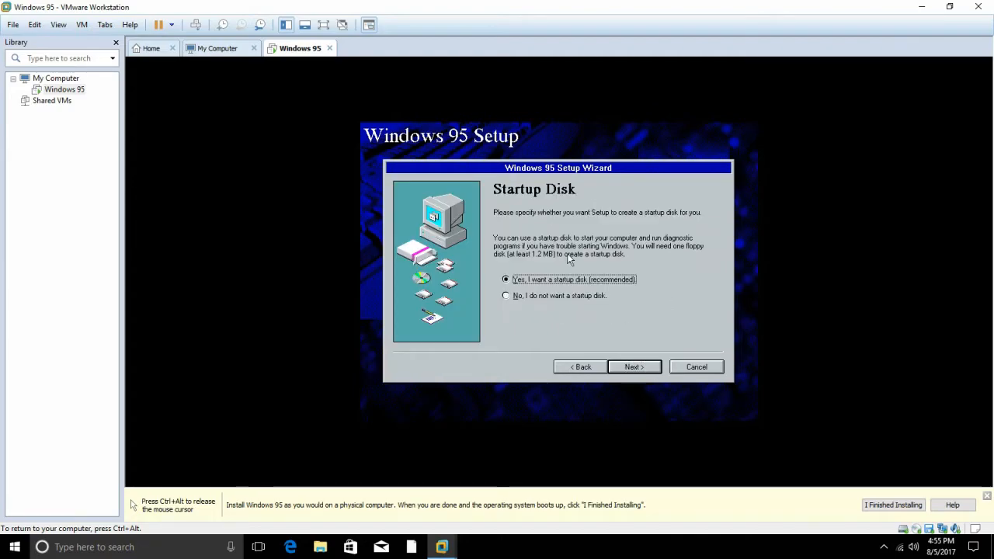
left_click(569, 297)
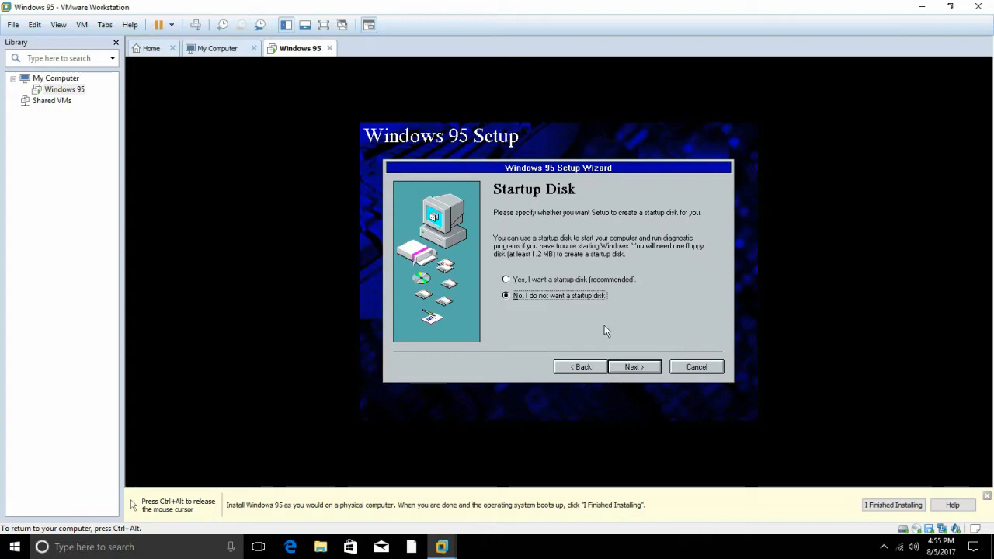
left_click(632, 365)
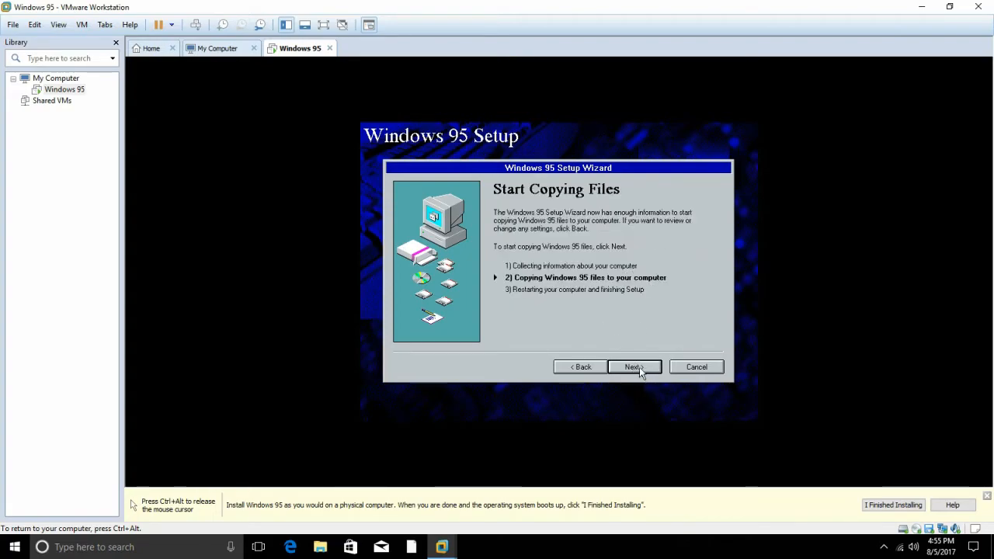
left_click(635, 366)
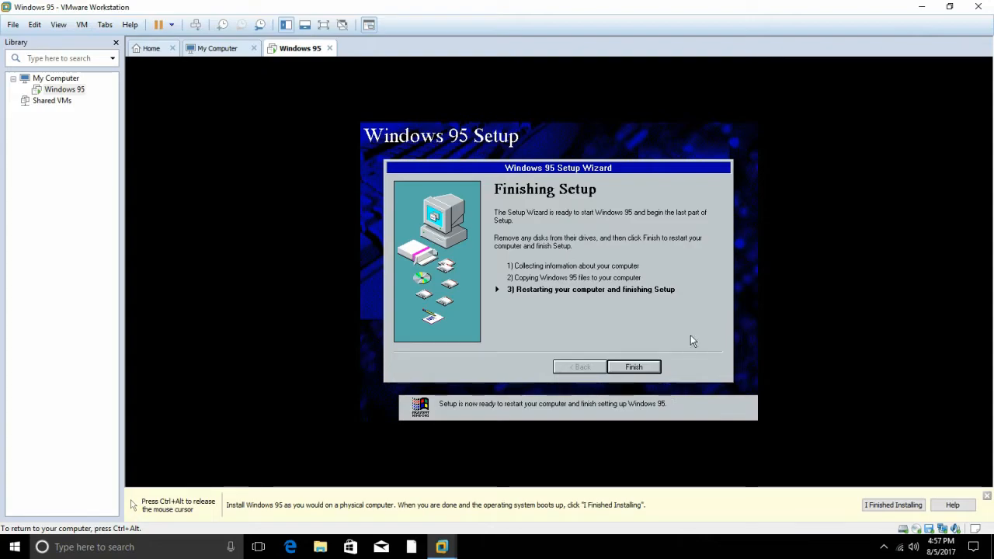
left_click(636, 367)
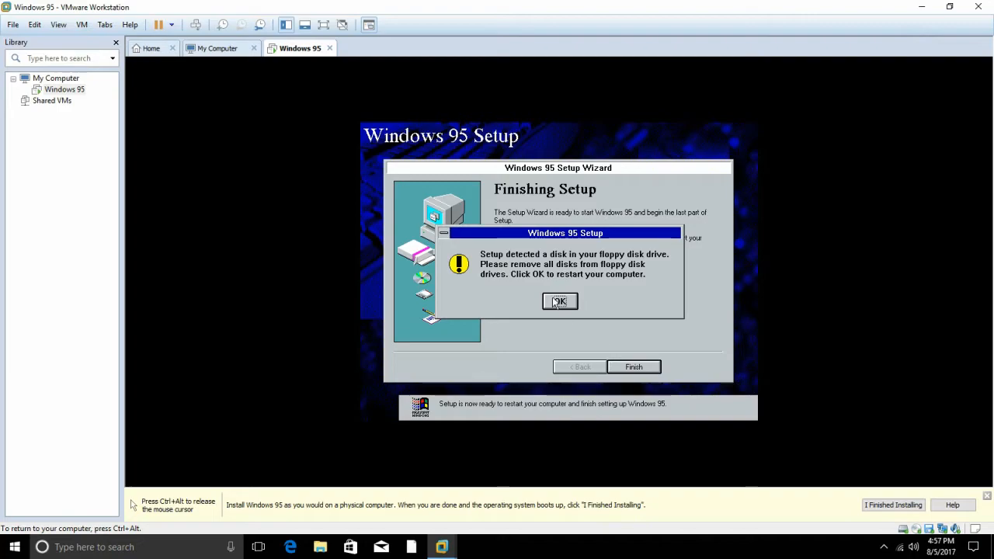
key("Return")
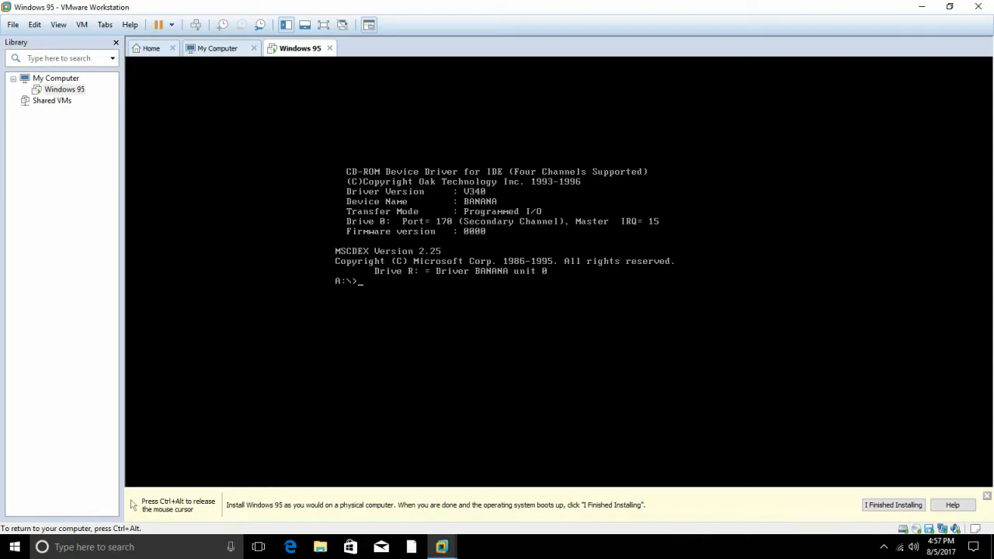
- Disconnect the VM's floppy drive under Removable Devices and reboot the guest with Ctrl+Alt+Del
key("ctrl+alt")
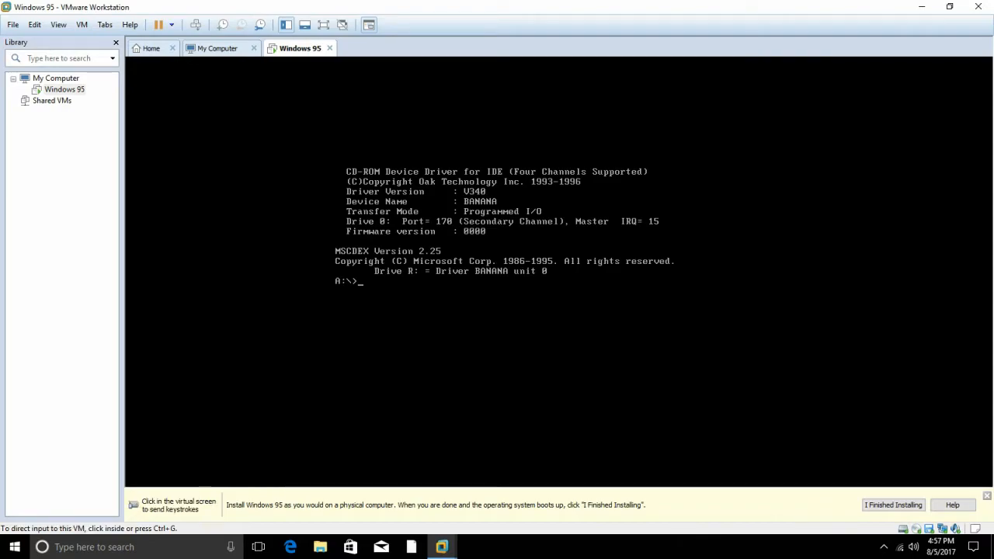
left_click(82, 24)
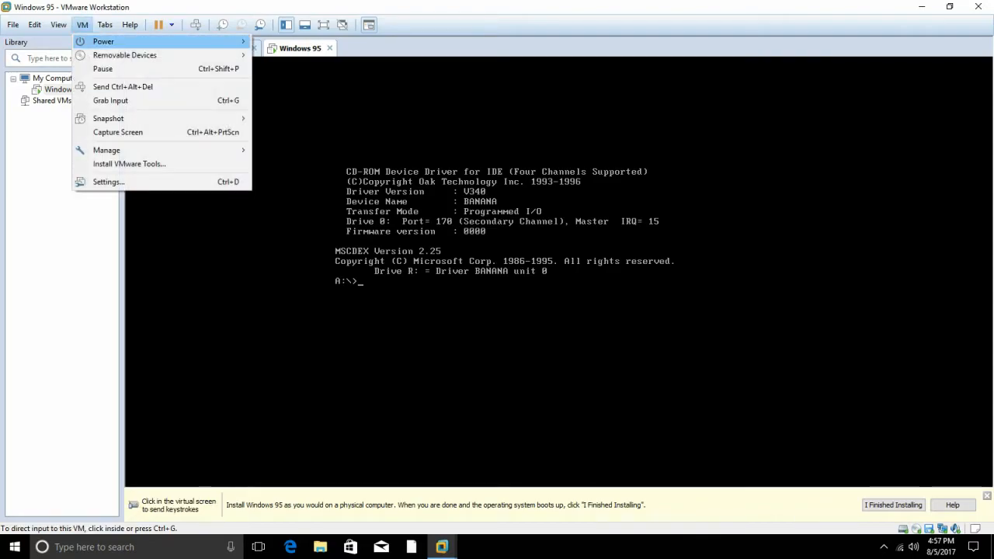
mouse_move(124, 55)
mouse_move(295, 55)
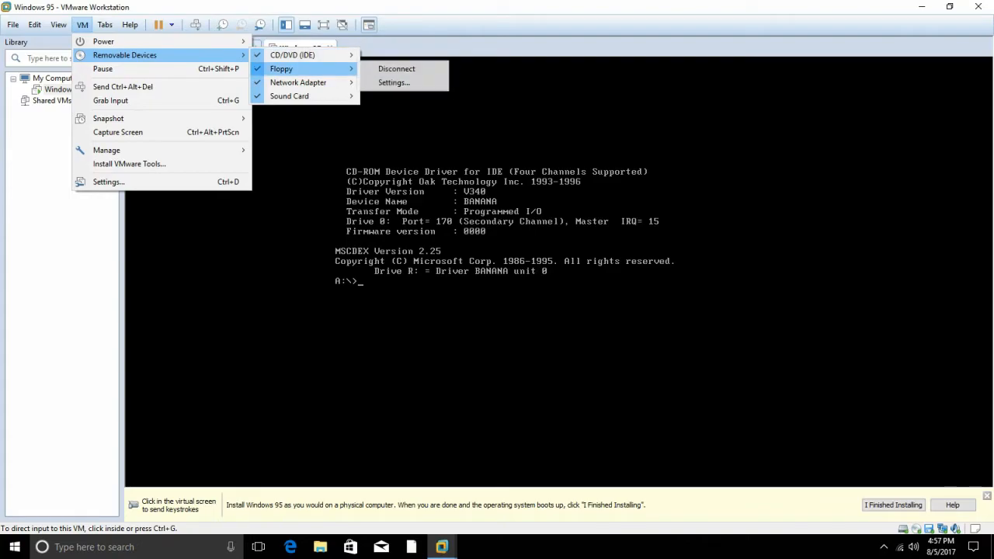
left_click(397, 69)
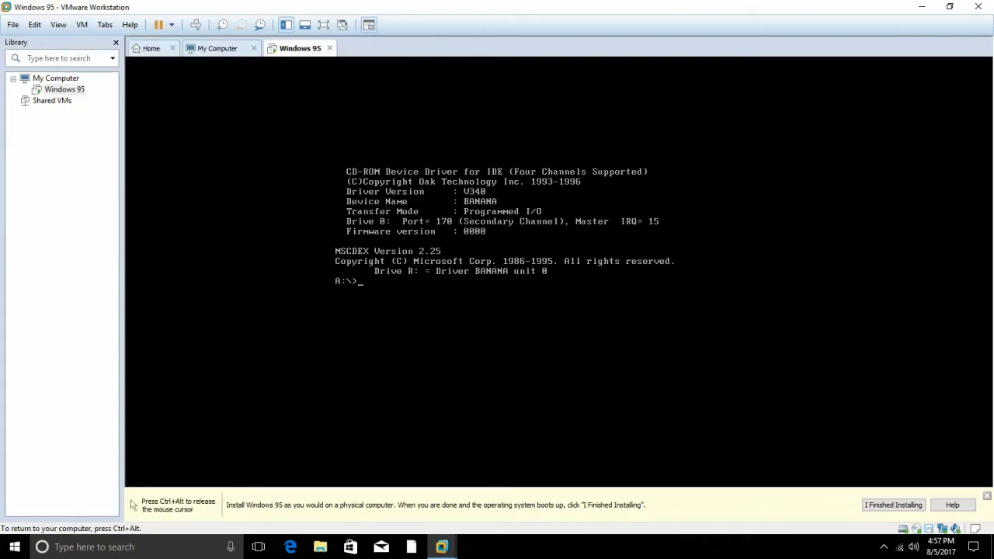
key("ctrl+alt+Delete")
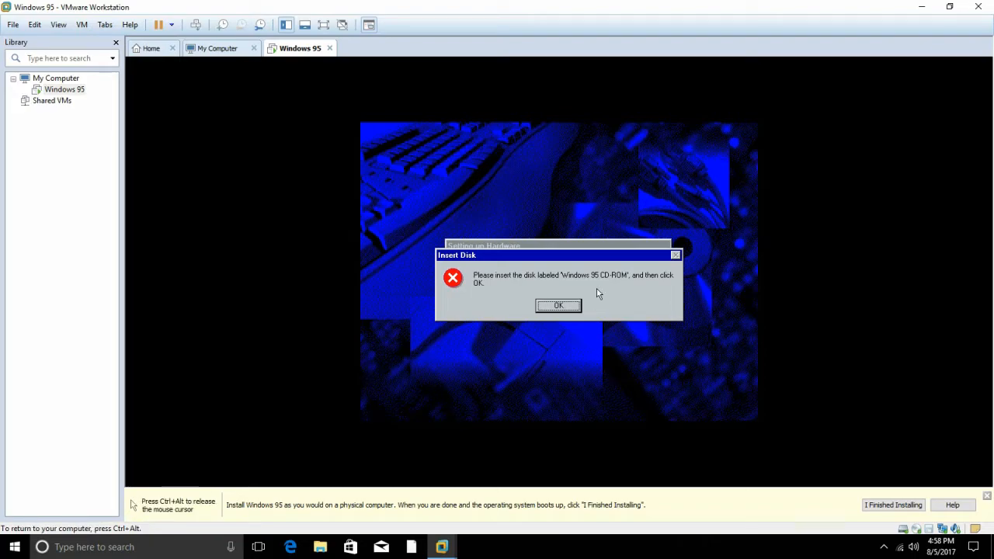
- Point Windows 95 setup to C:\WINDOWS\OPTIONS\CABS for the missing files
left_click(561, 309)
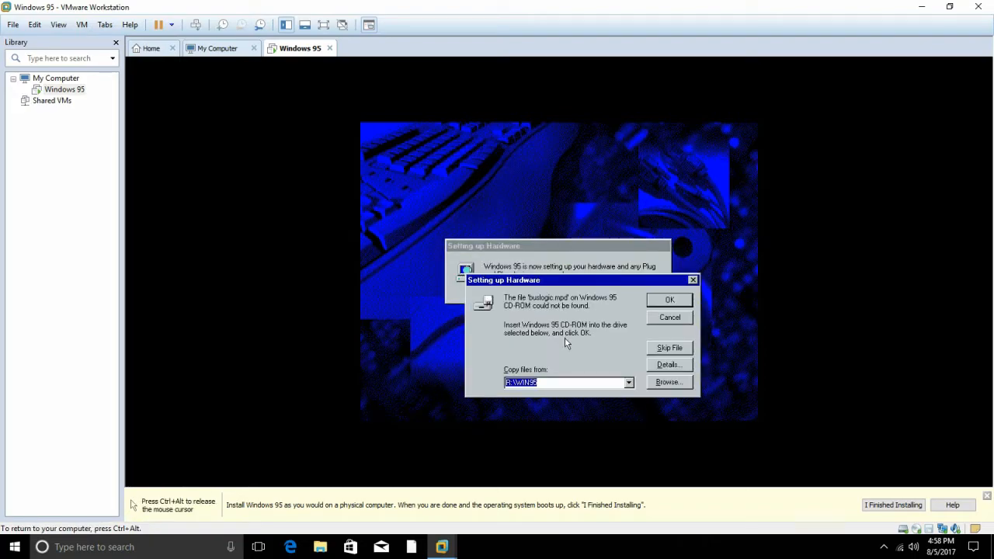
type("C:")
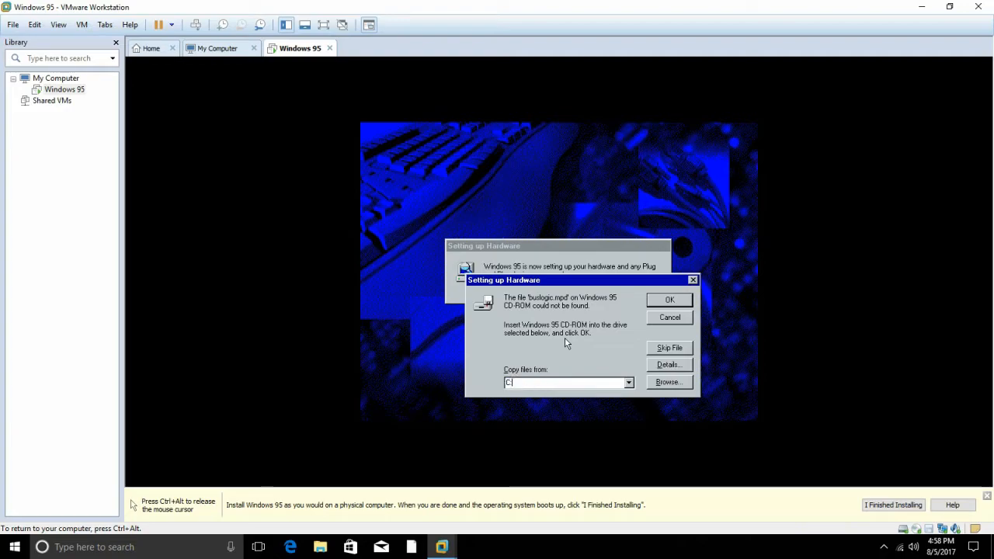
type("\\WINDOWS\\")
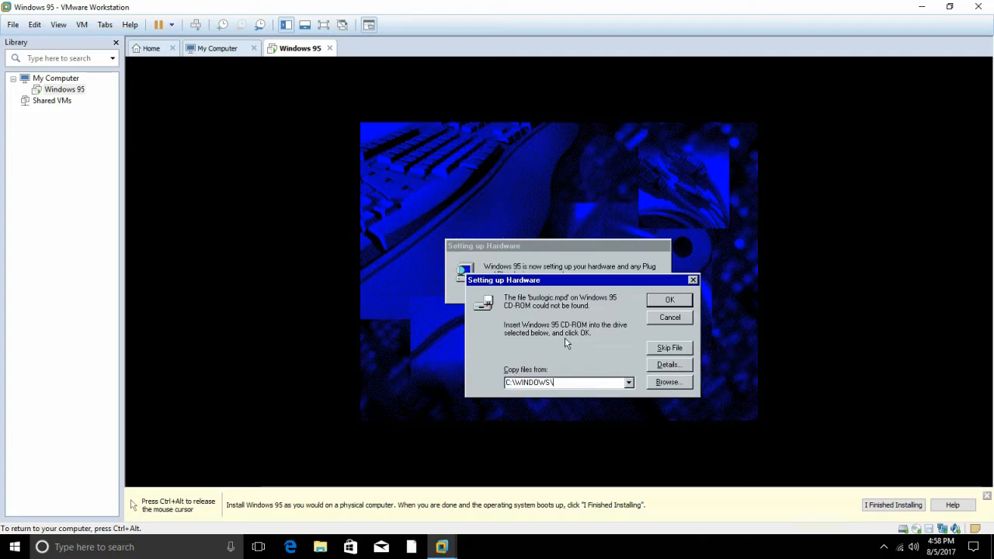
type("OPTIONS\\CABS\\")
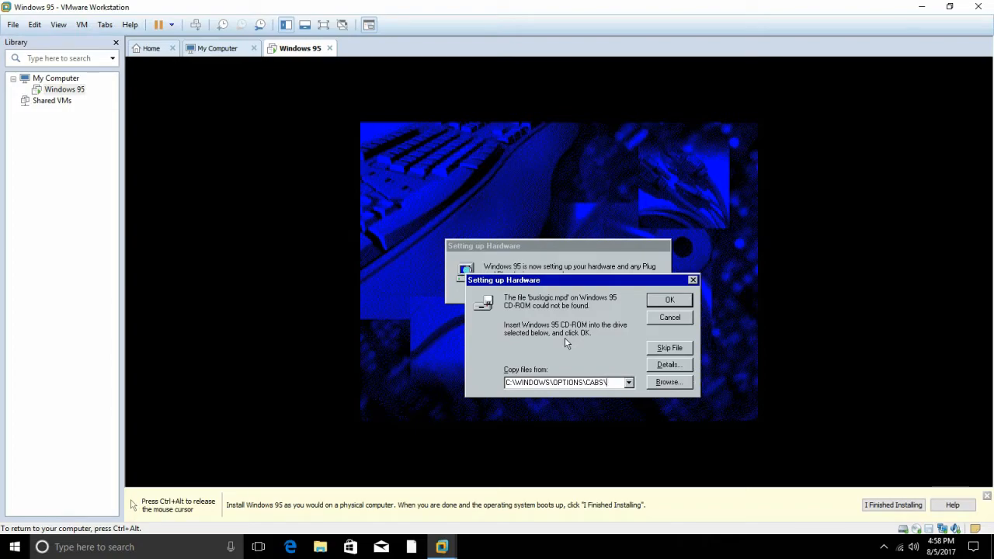
key("Return")
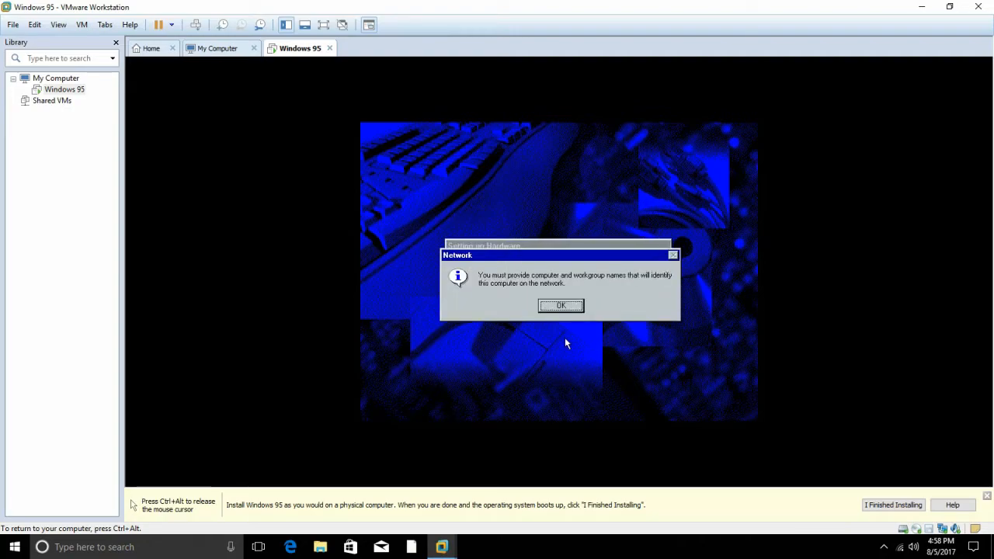
- Name the computer WIN95-VM in workgroup WORKGROUP
key("Return")
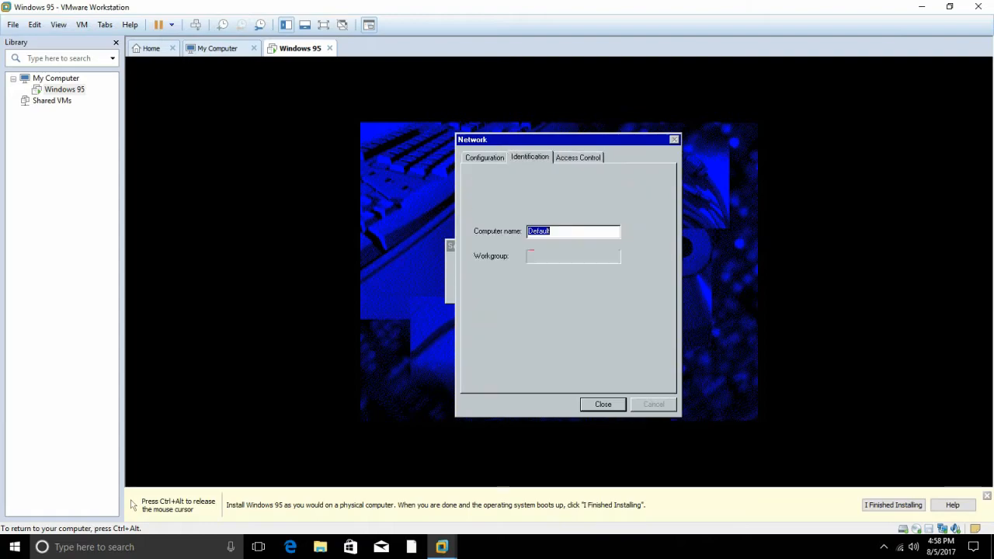
type("WIN95_V")
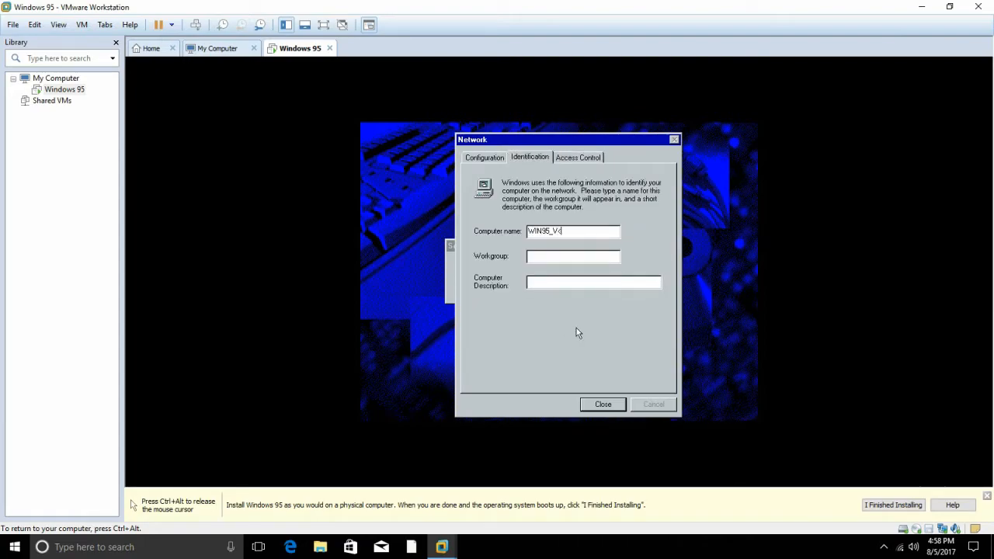
key("BackSpace")
type("-VMq")
type("WORSKGROUP")
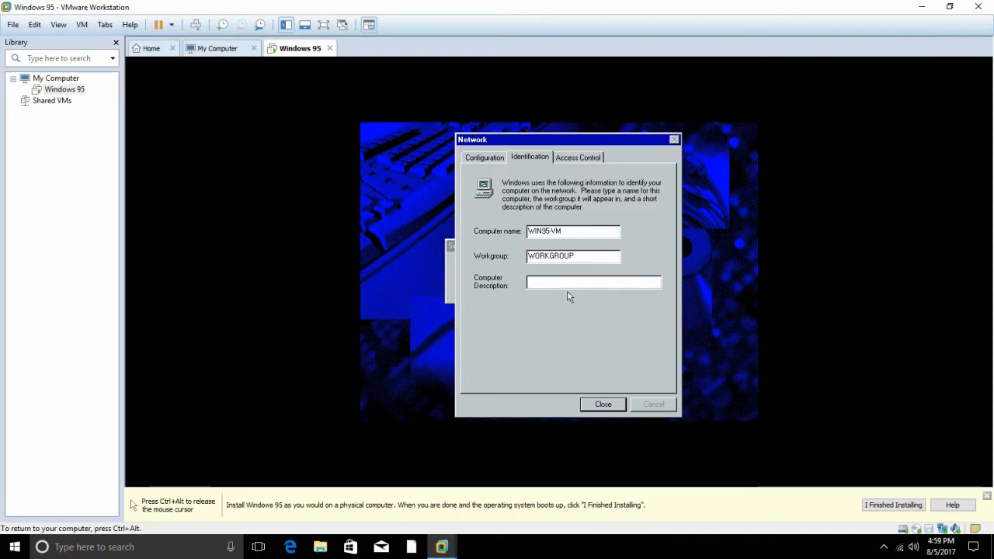
key("Return")
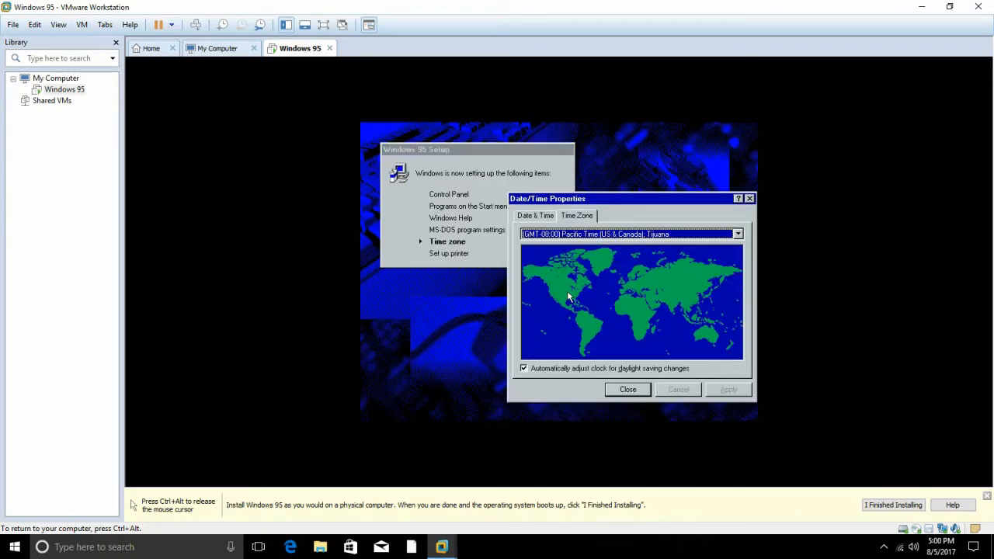
- Set the time zone to Bogota, Lima and skip adding a printer
key("Down")
key("Down")
key("Up")
key("Up")
key("Up")
key("Up")
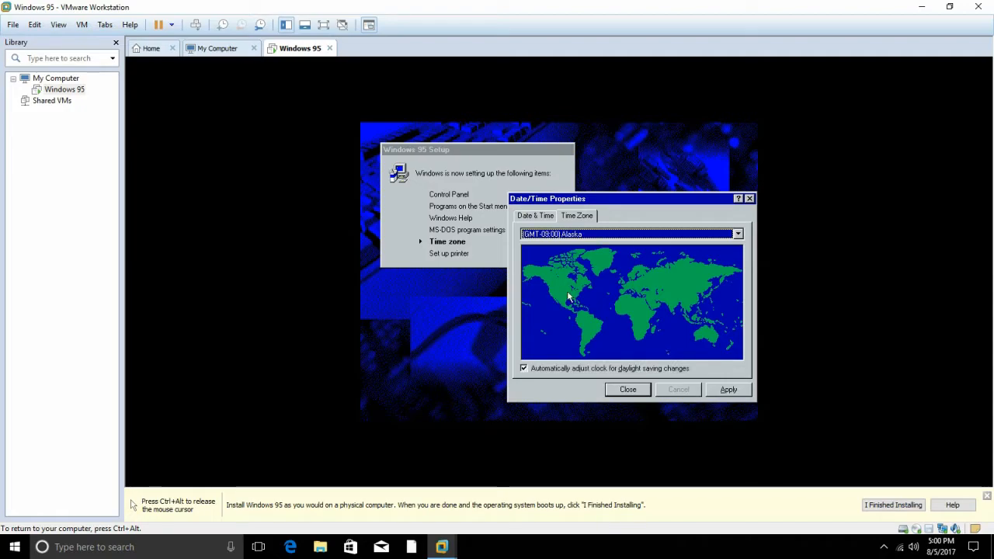
key("Down")
key("Down")
key("Down")
key("Down")
key("Down")
key("Down")
key("Down")
key("Down")
key("Down")
key("Down")
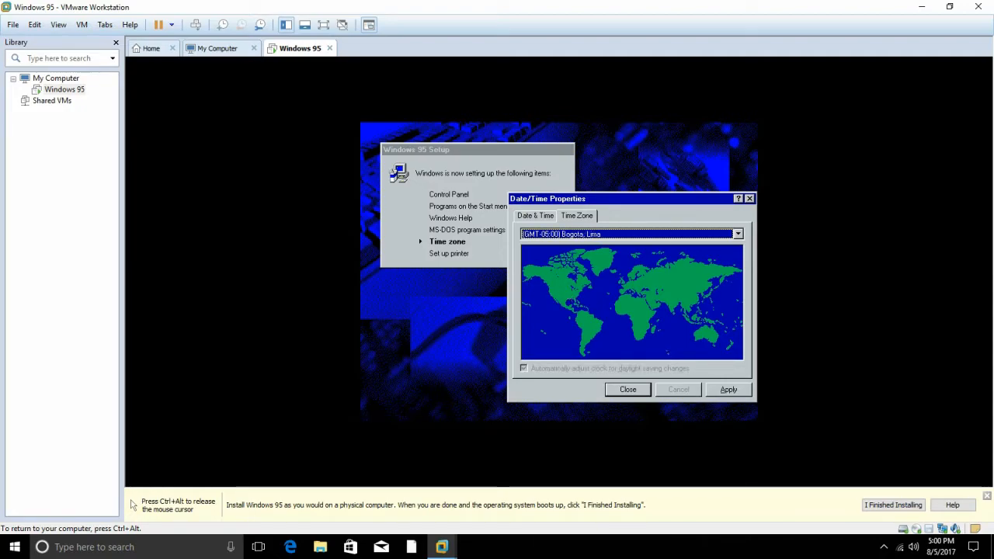
key("Down")
key("Return")
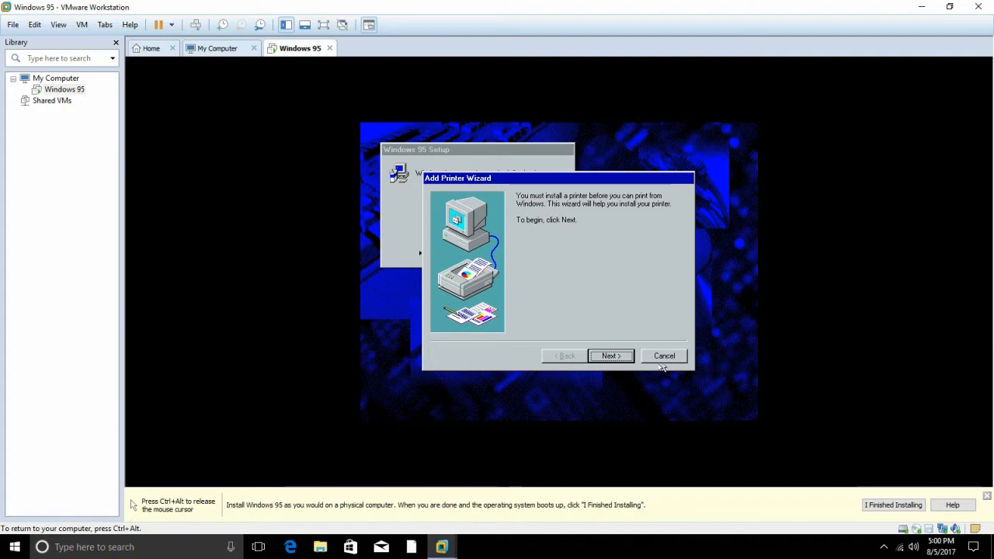
left_click(660, 359)
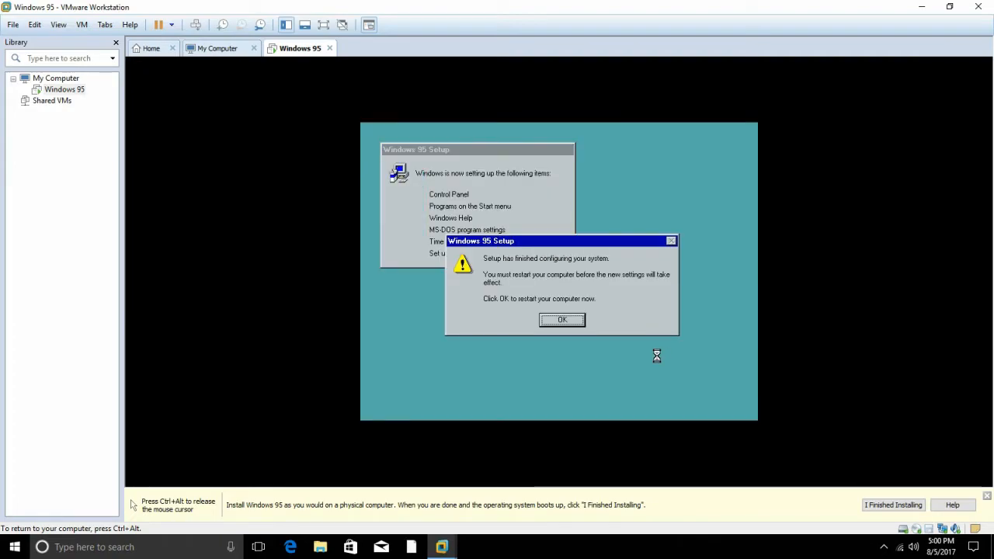
- Accept the Windows 95 Setup restart prompt so the guest reboots
left_click(575, 320)
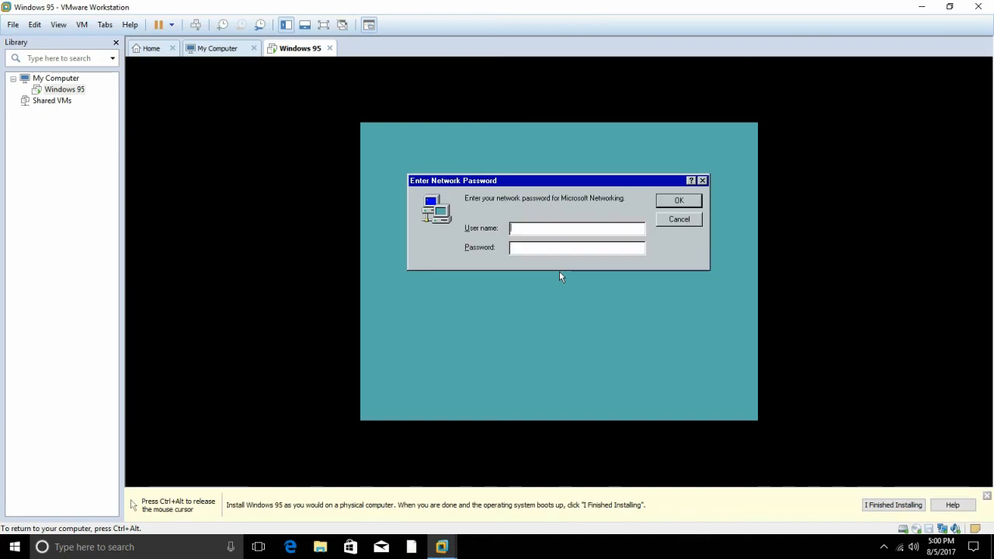
- Sign in with the network user name and password, then confirm the new Windows password
type("Lo")
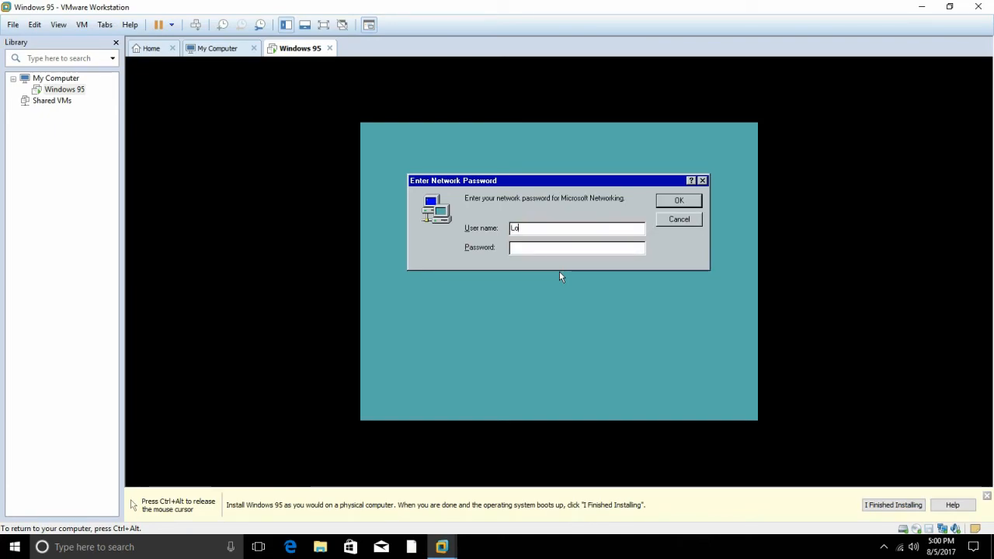
type("nghornWhistler")
key("Tab")
type("*****")
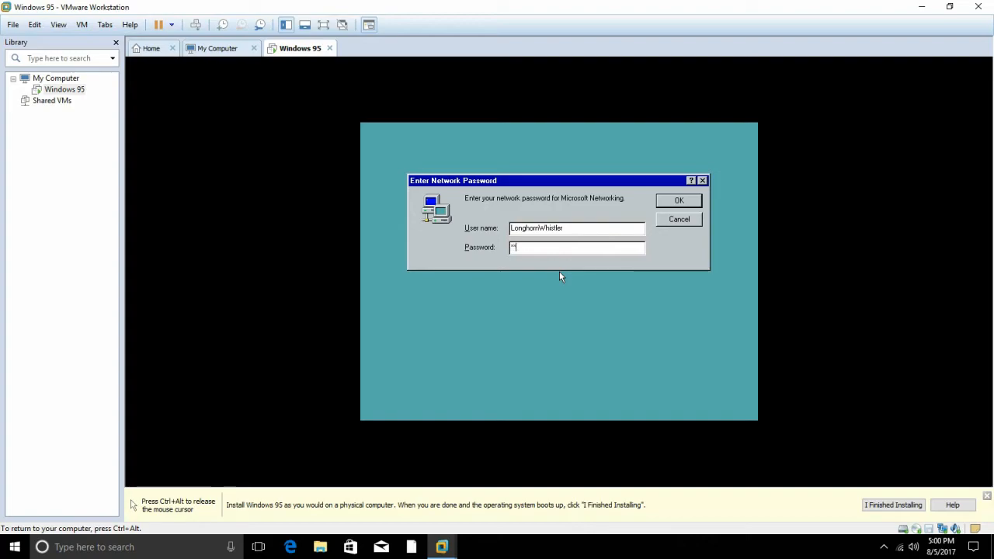
type("***")
key("Return")
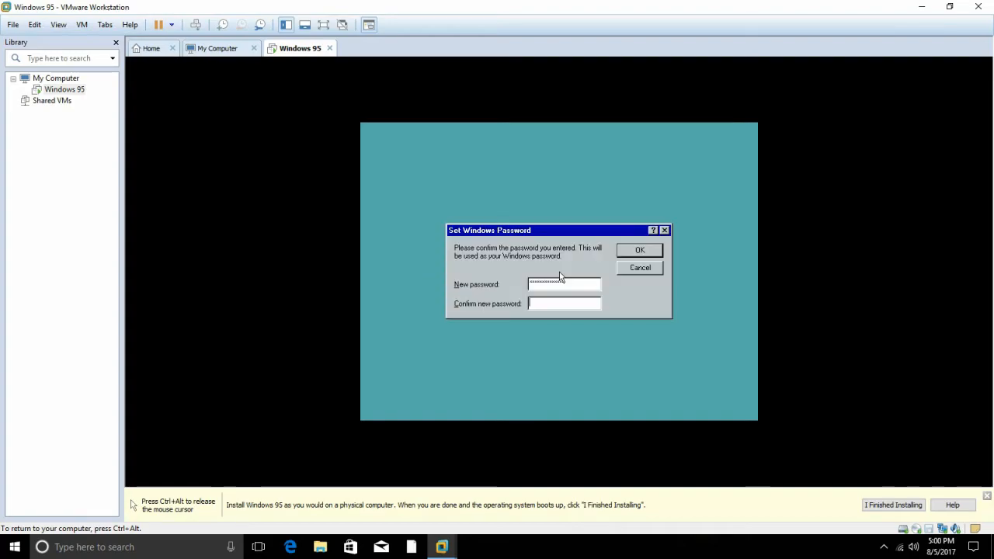
type("*")
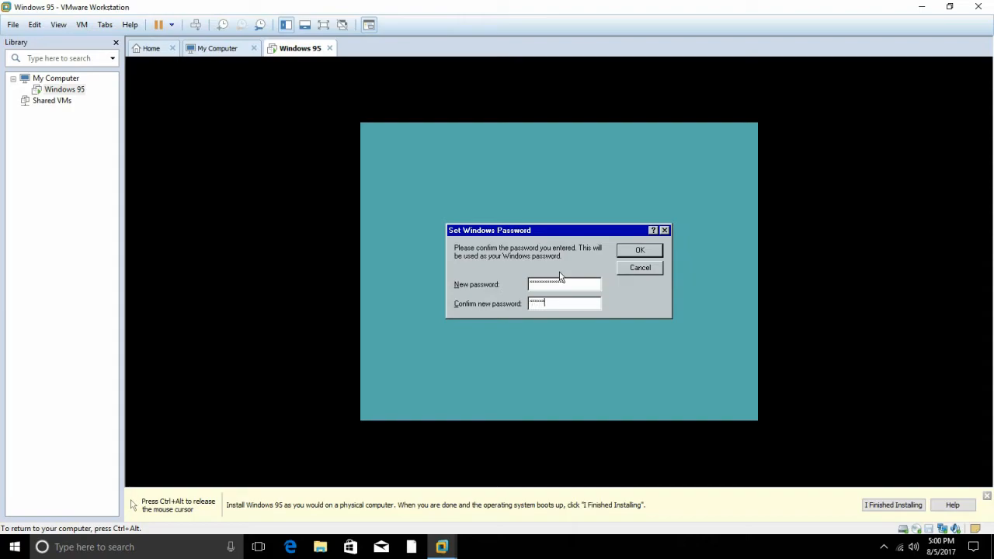
key("Return")
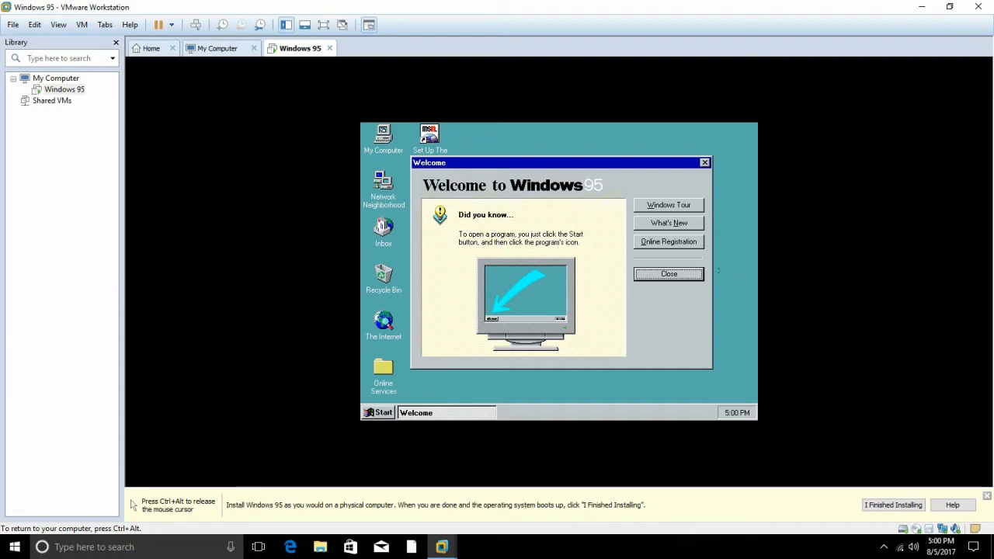
- Close the Welcome screen, attach the VMware Tools disc, and open My Computer
left_click(683, 273)
key("ctrl+alt")
key("alt+m")
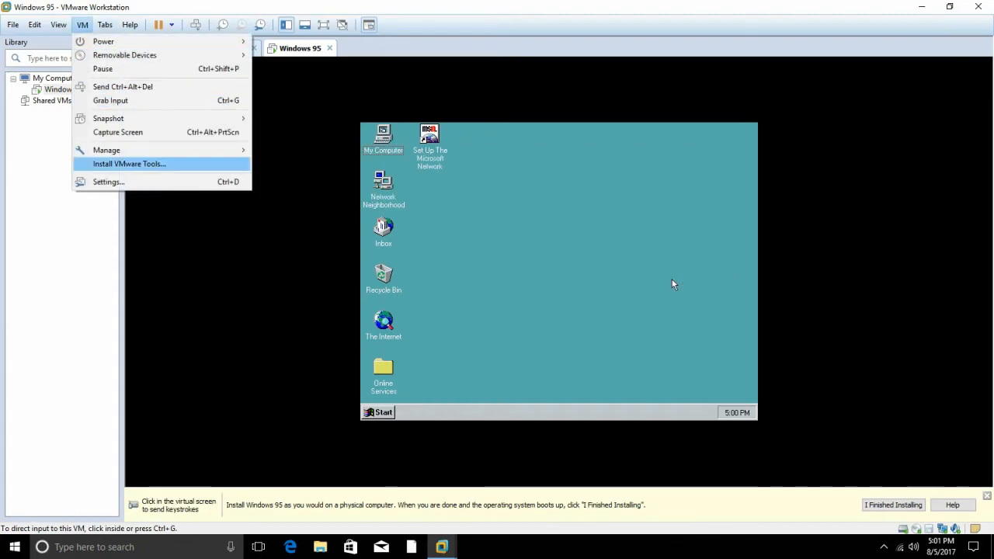
left_click(128, 164)
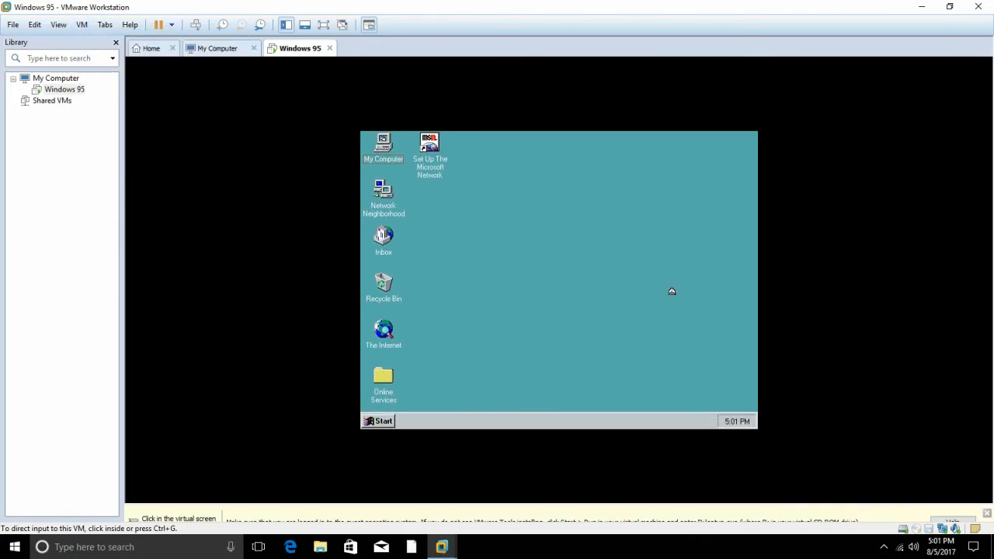
left_click(674, 285)
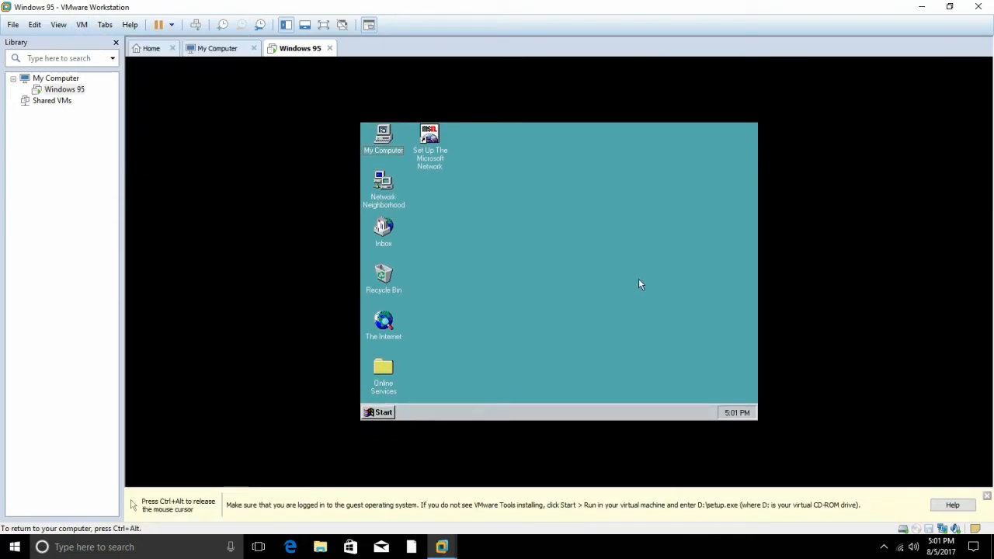
double_click(383, 137)
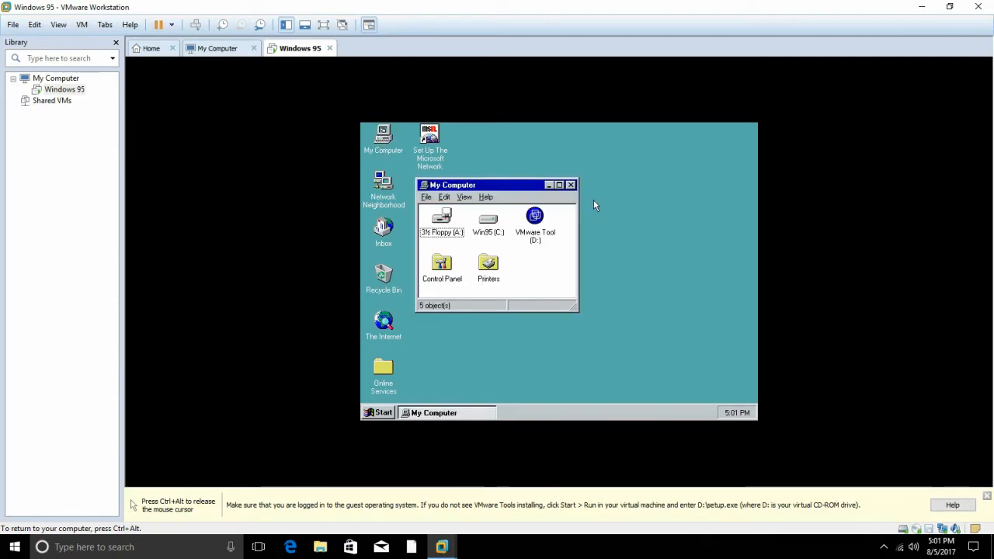
- Run setup from drive D:, dismiss the already-running error, and cancel the Tools wizard
left_click(544, 225)
double_click(543, 224)
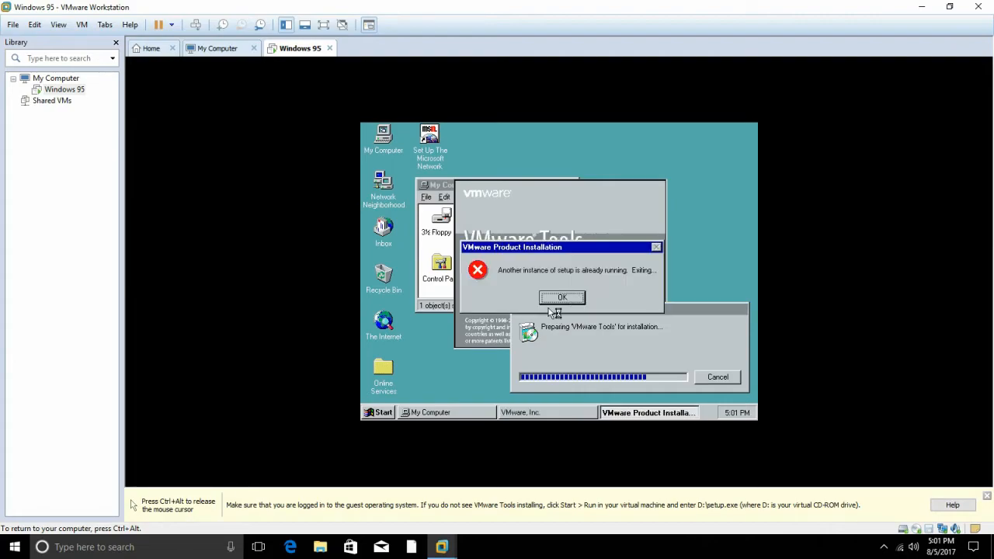
left_click(561, 297)
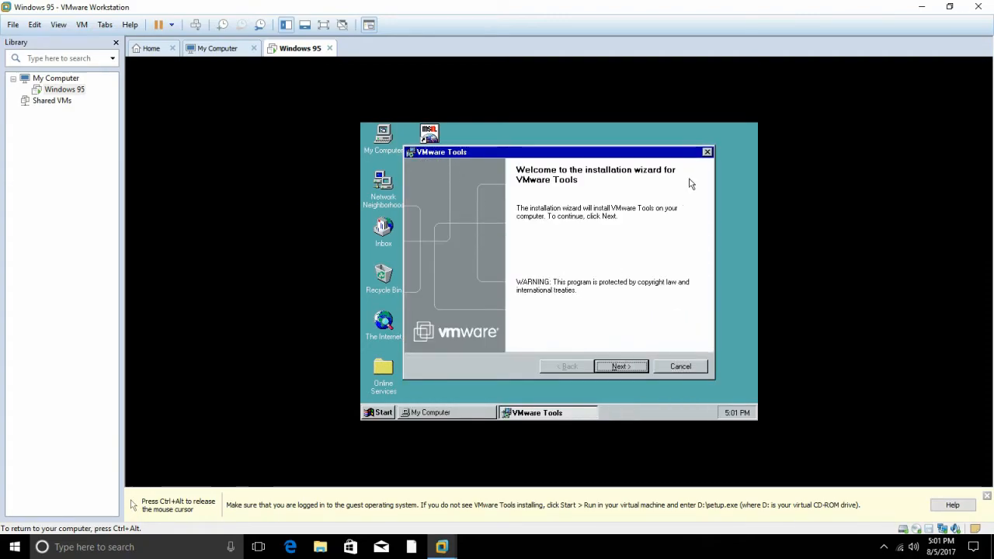
left_click(706, 153)
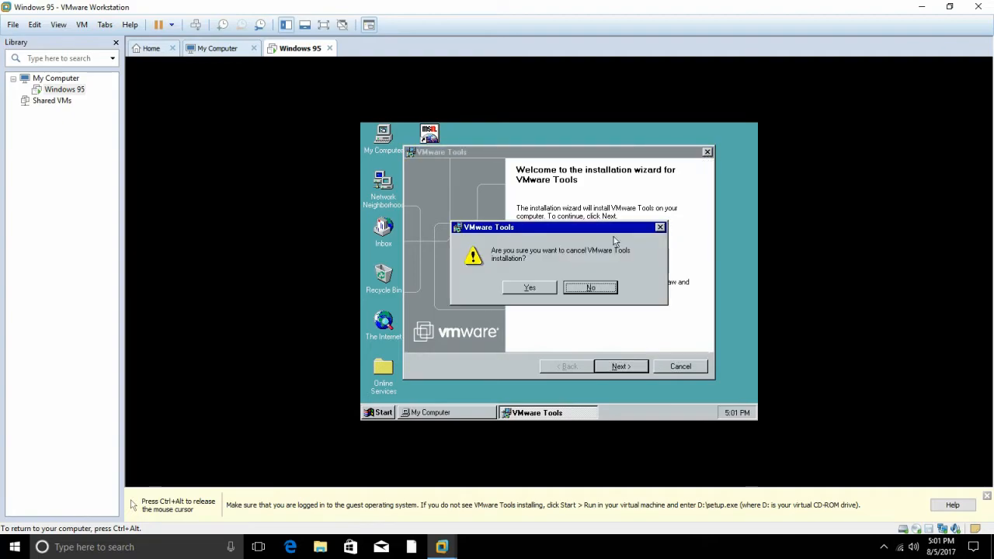
left_click(529, 288)
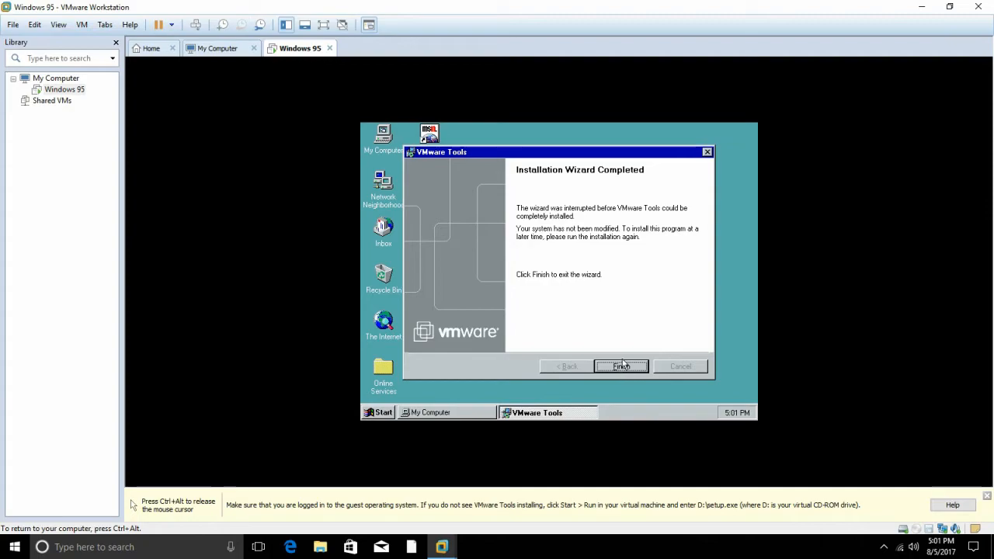
left_click(622, 366)
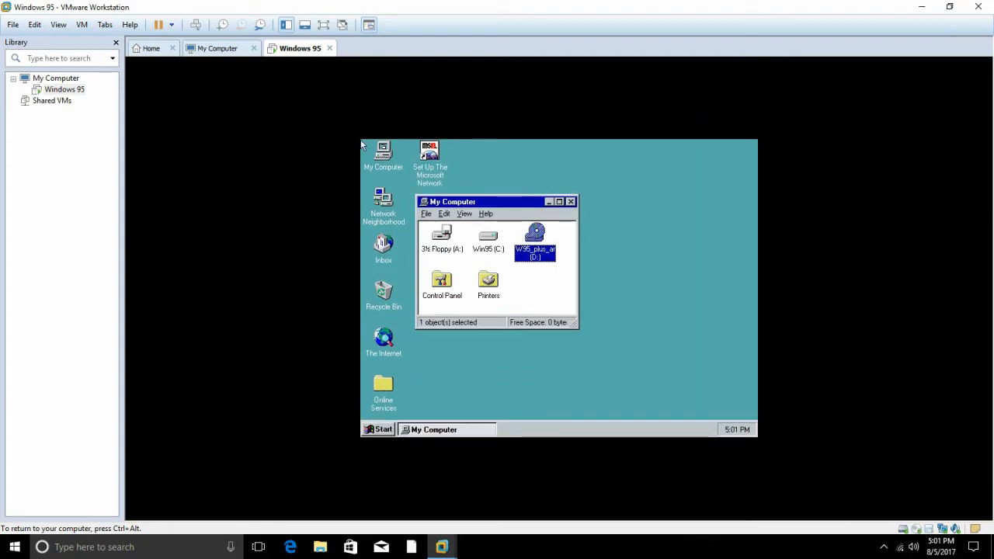
- Remount the VMware Tools disc and open drive D:, cancelling the automatic setup
key("alt+m")
key("Down")
key("Right")
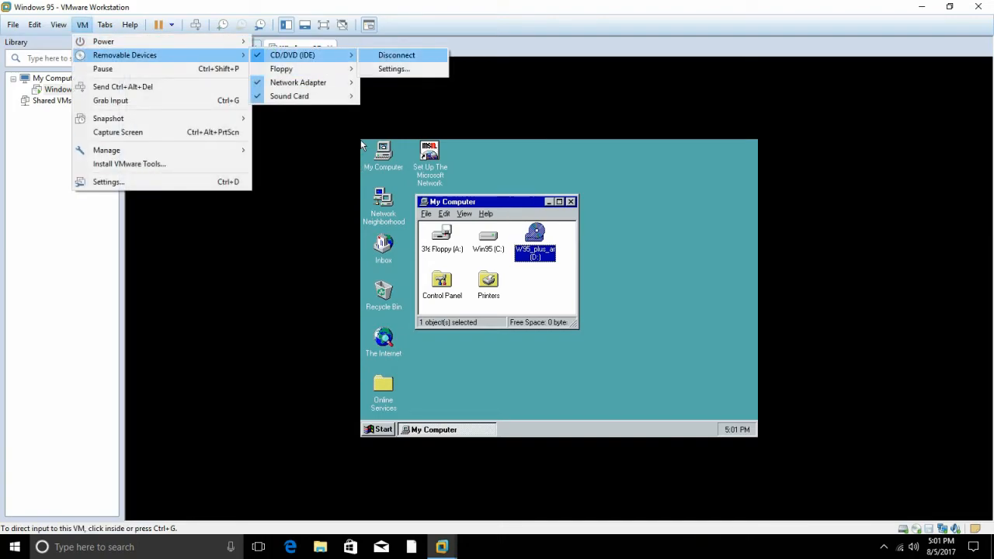
left_click(129, 163)
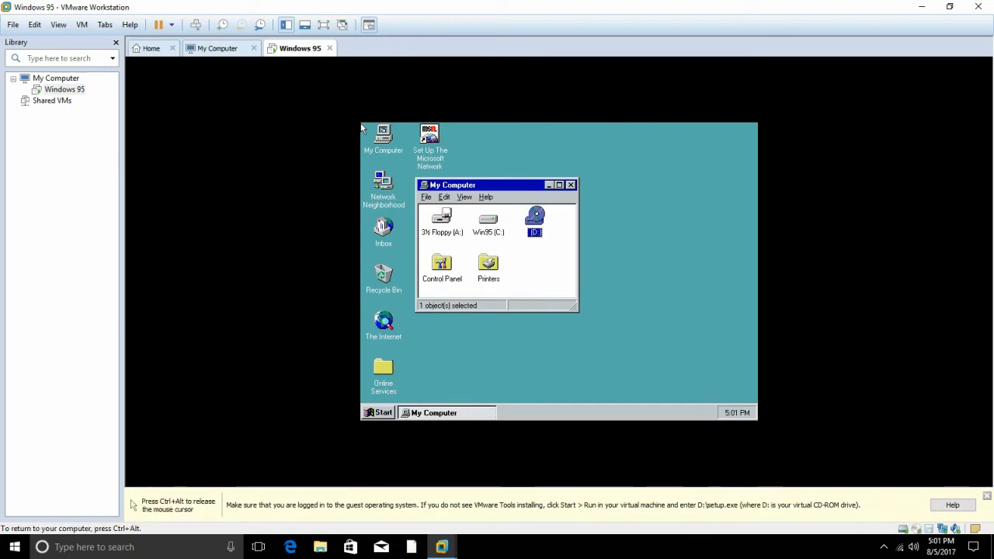
right_click(533, 226)
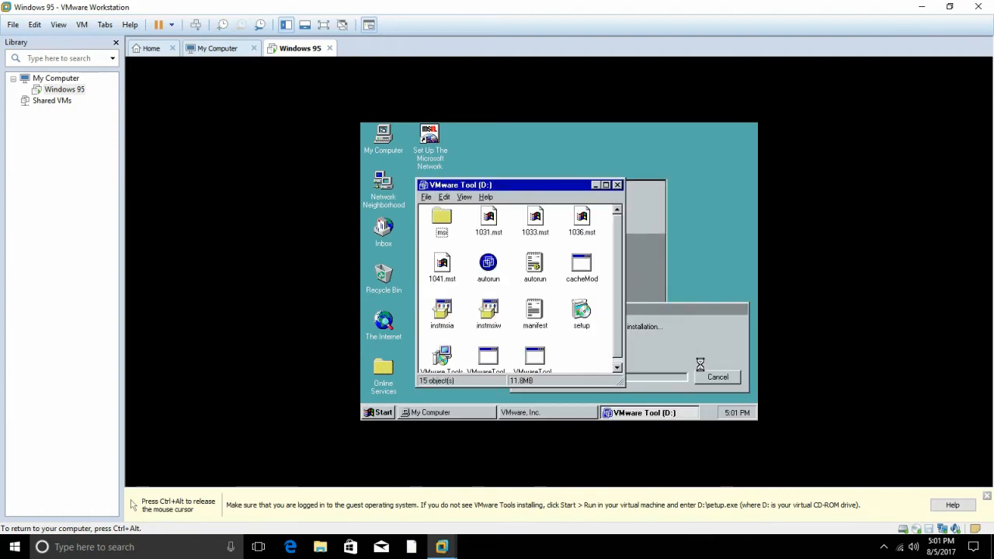
left_click(716, 377)
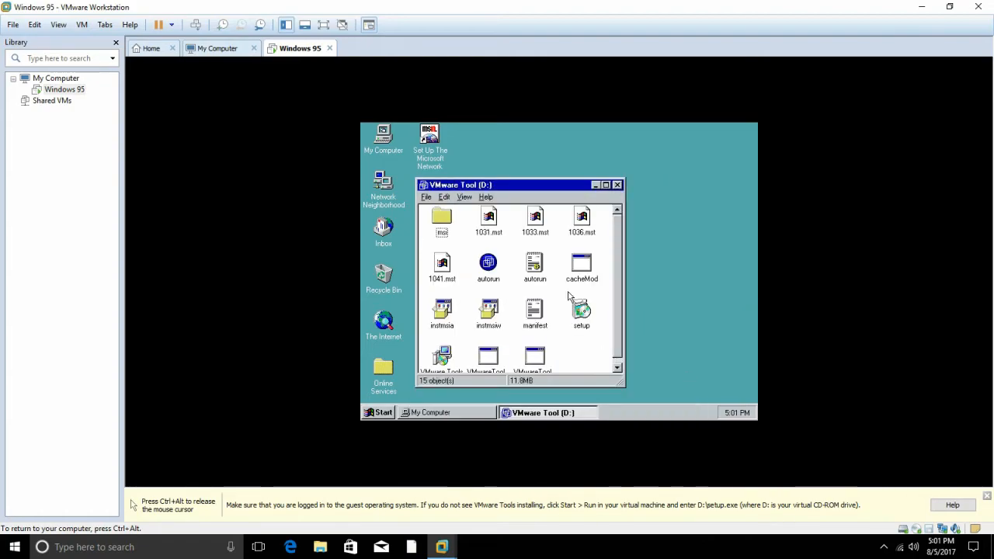
- Try instmsia and instmsiw, dismiss their errors, then launch the VMware Tools installer package
double_click(442, 326)
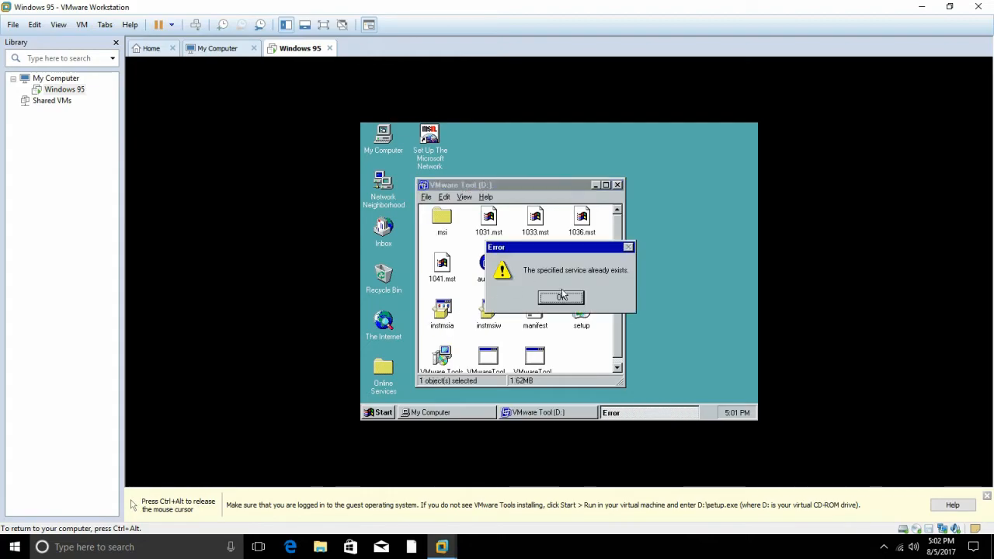
left_click(568, 298)
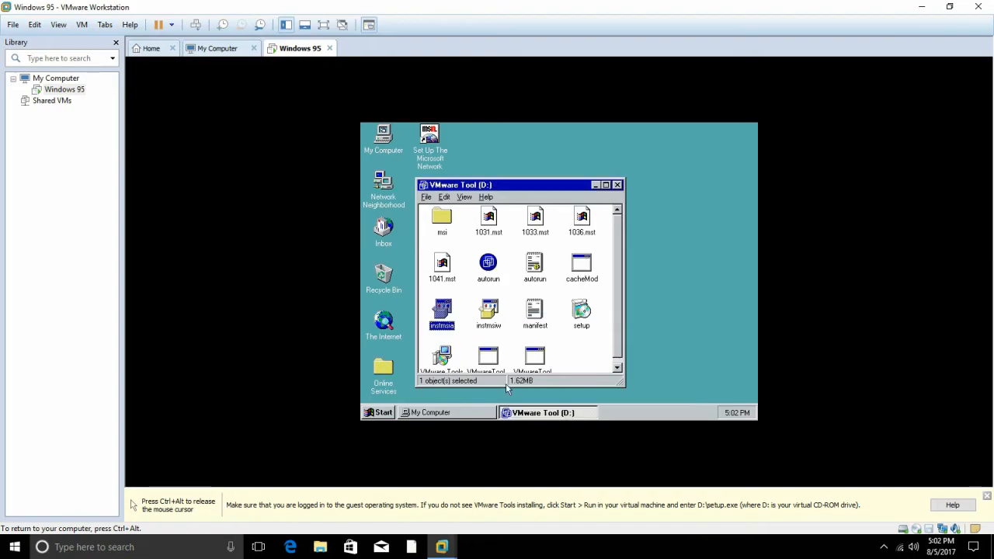
left_click(491, 310)
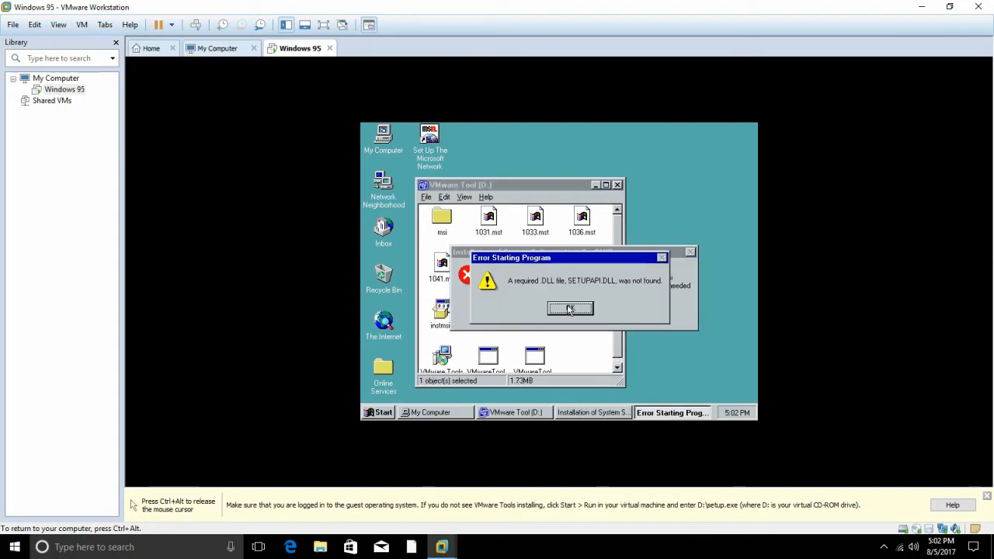
left_click(570, 309)
left_click(571, 311)
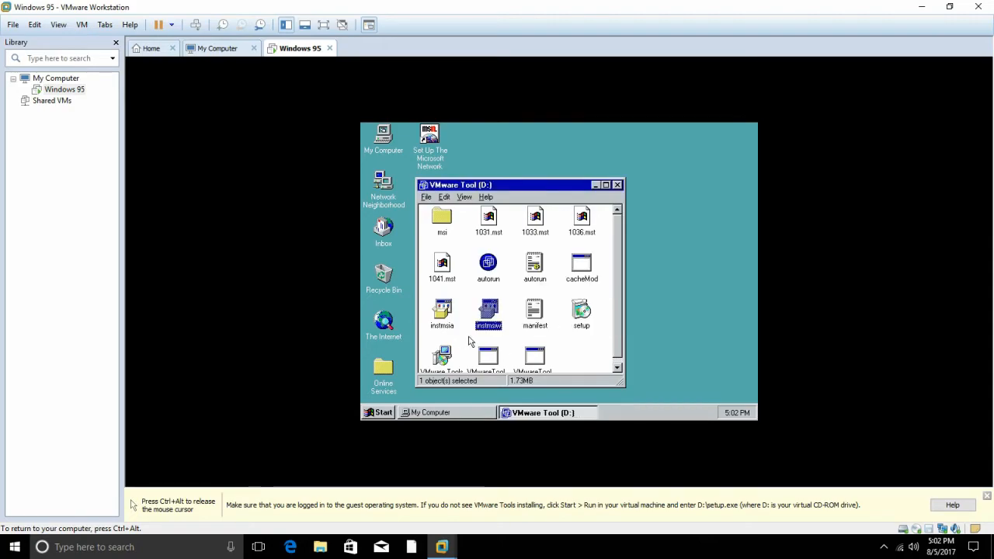
left_click(617, 306)
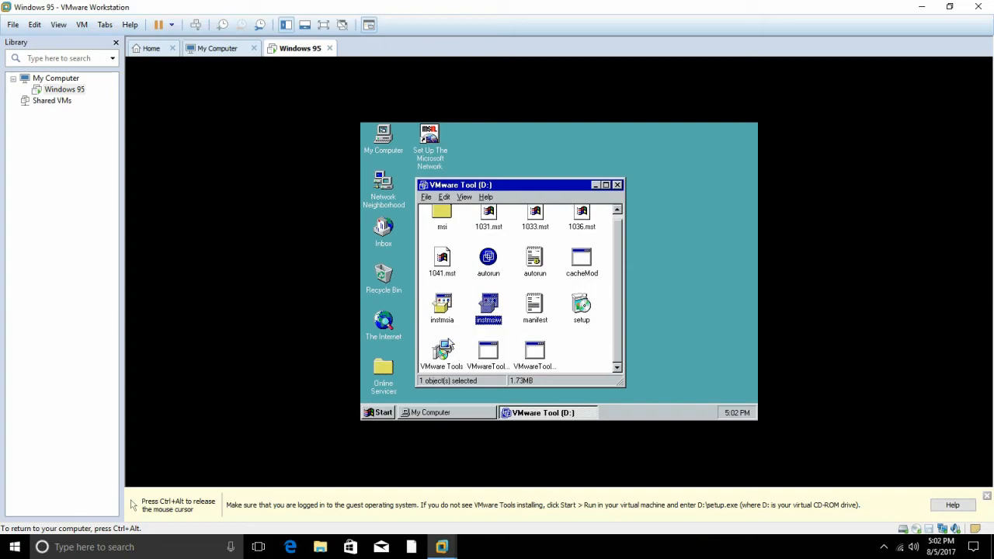
double_click(442, 354)
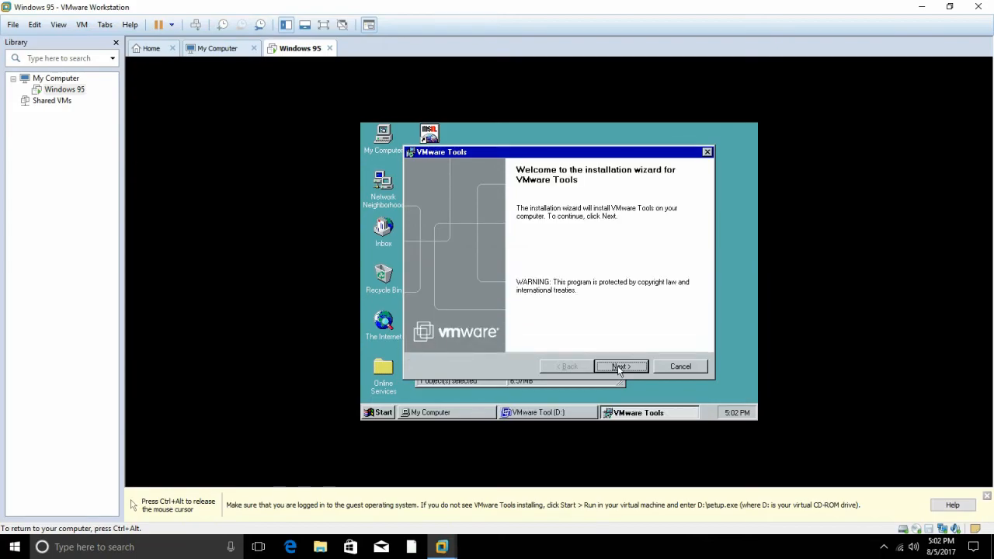
- Run a Complete VMware Tools install, adding HTML Help 1.3 and acknowledging the IE and SVGA warnings
left_click(619, 368)
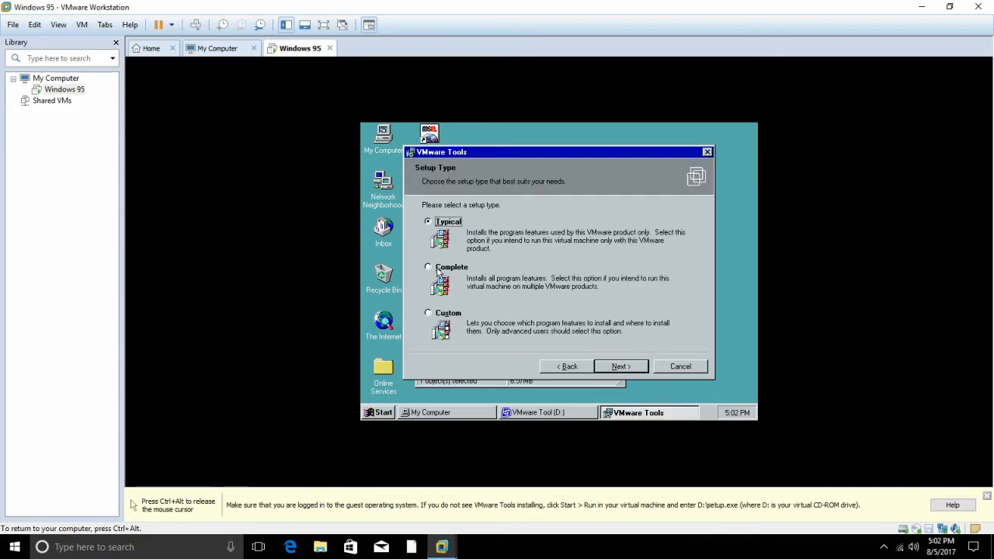
left_click(428, 267)
left_click(621, 365)
left_click(620, 366)
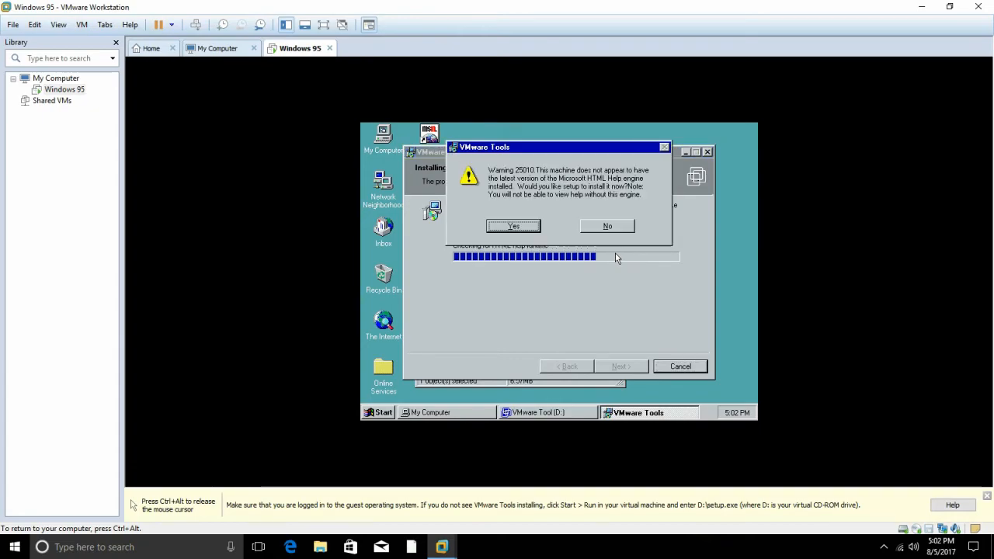
left_click(528, 228)
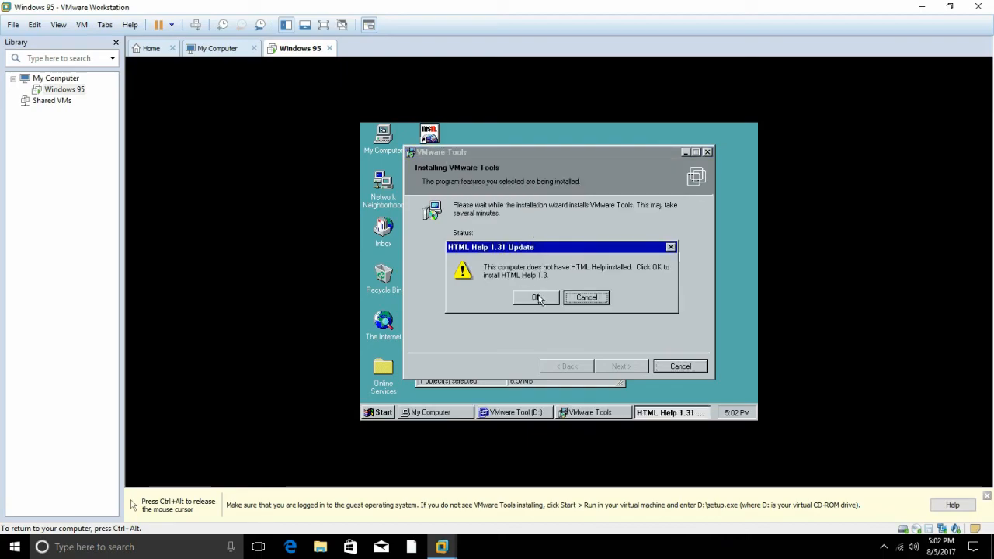
left_click(536, 299)
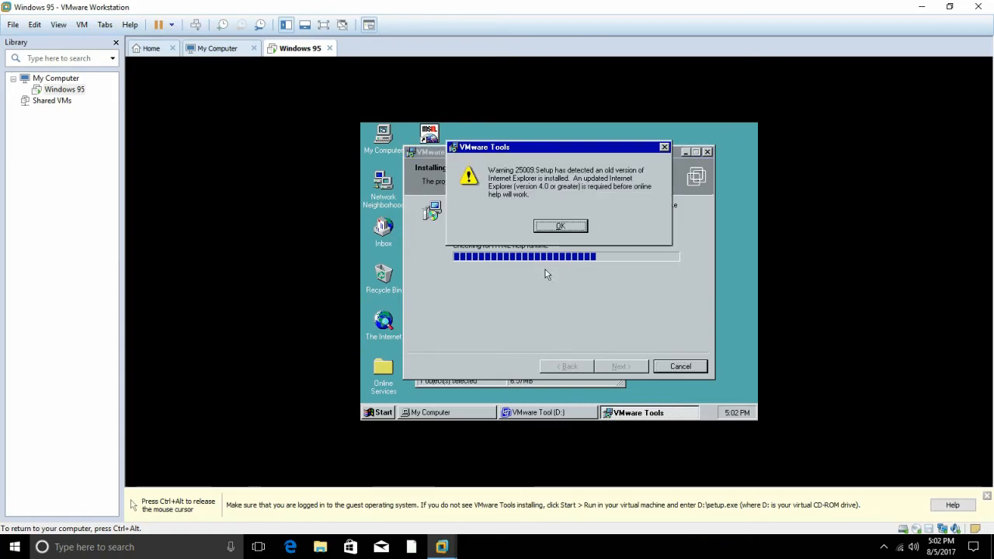
left_click(586, 227)
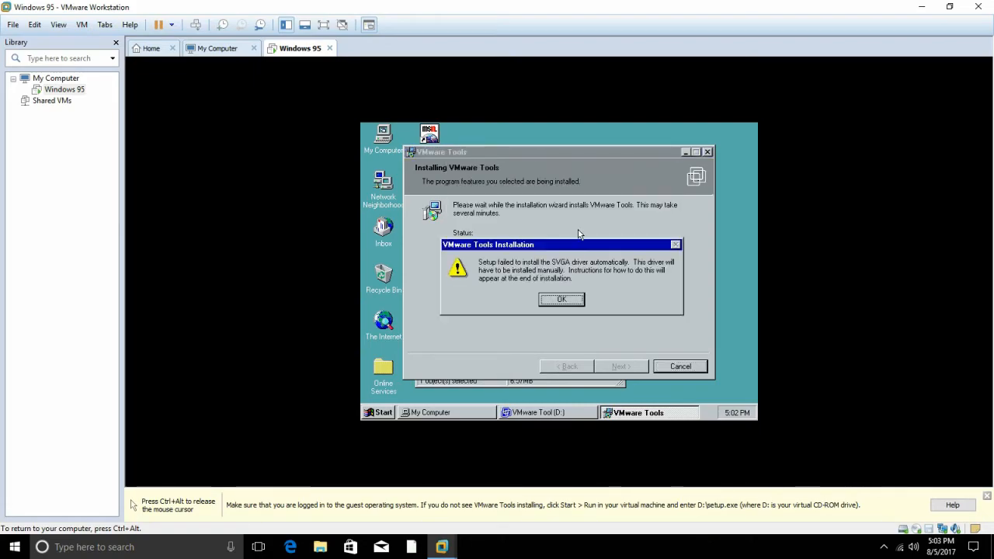
left_click(551, 303)
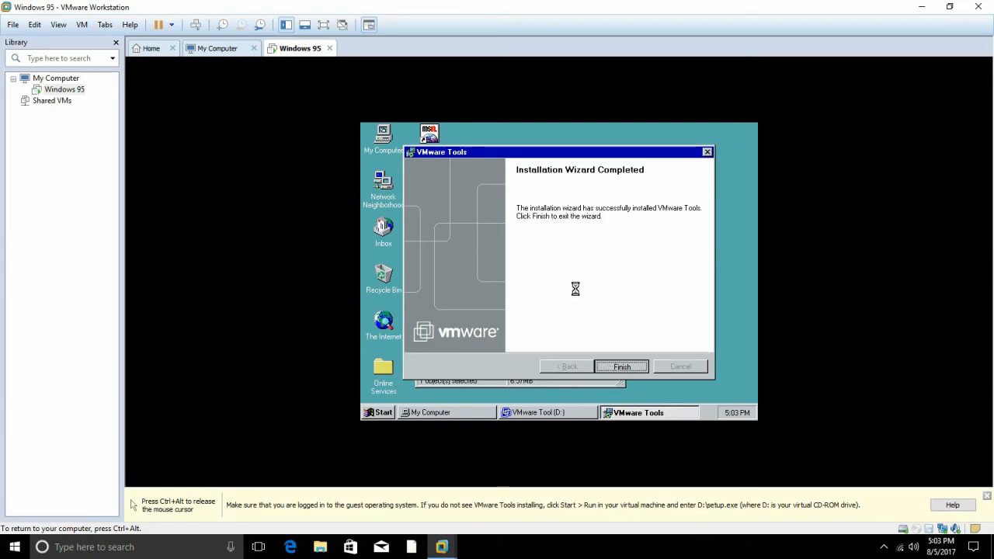
- Finish the Tools wizard without restarting and start changing the display adapter in Display Properties
key("Return")
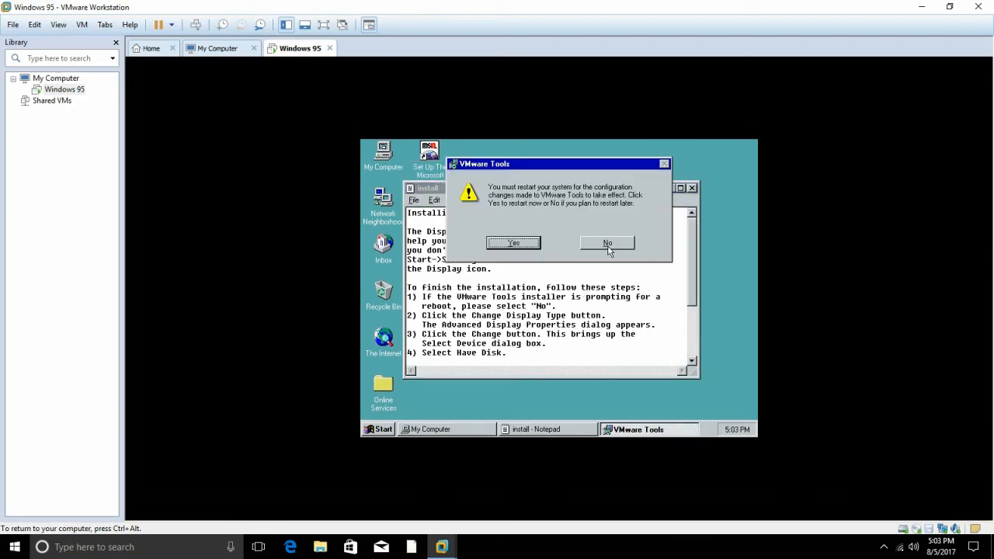
left_click(608, 245)
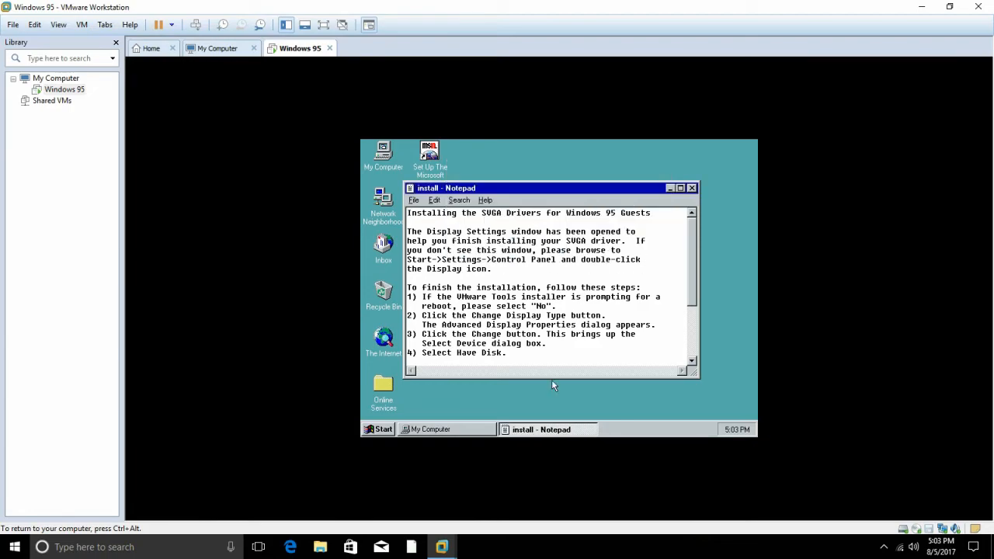
right_click(726, 287)
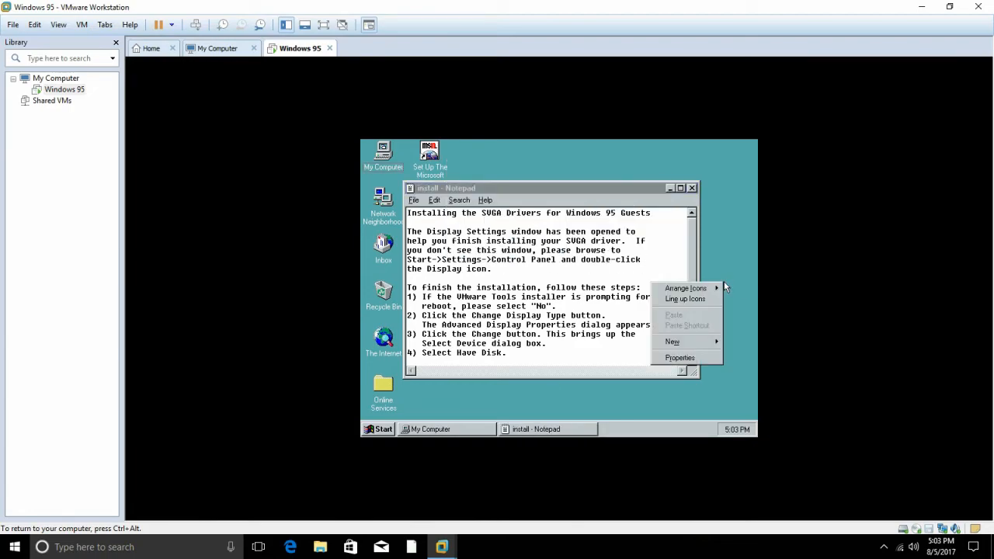
left_click(672, 358)
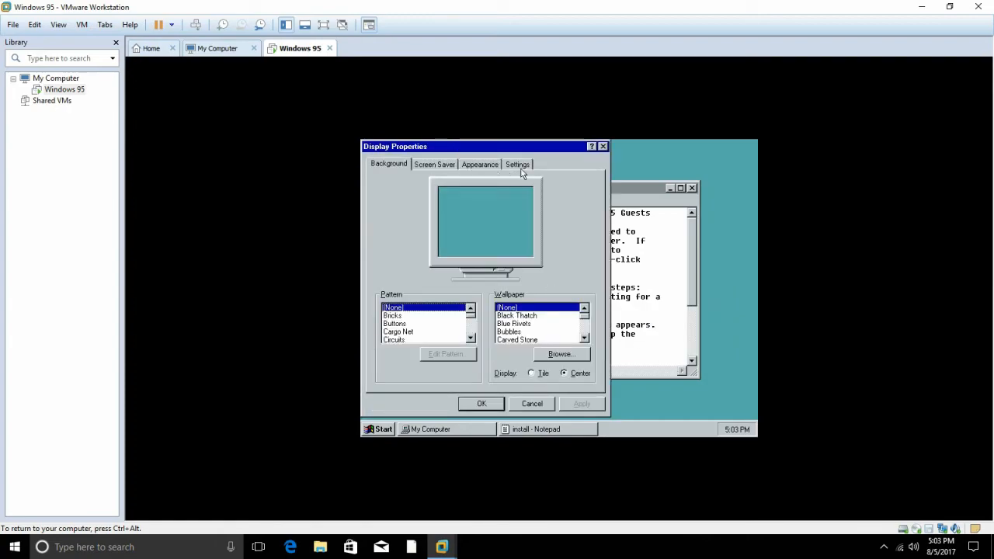
left_click(521, 168)
left_click(543, 379)
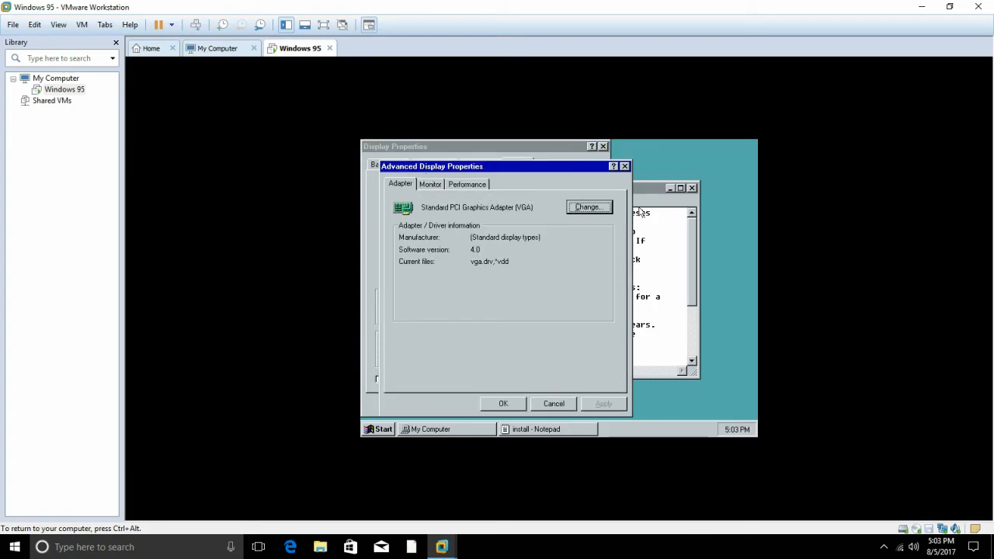
left_click(584, 208)
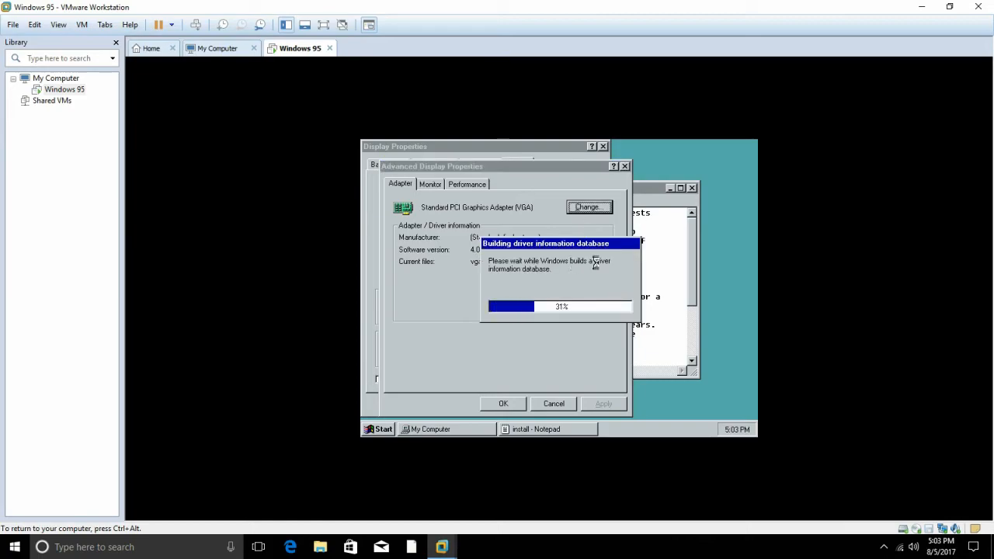
left_click(649, 190)
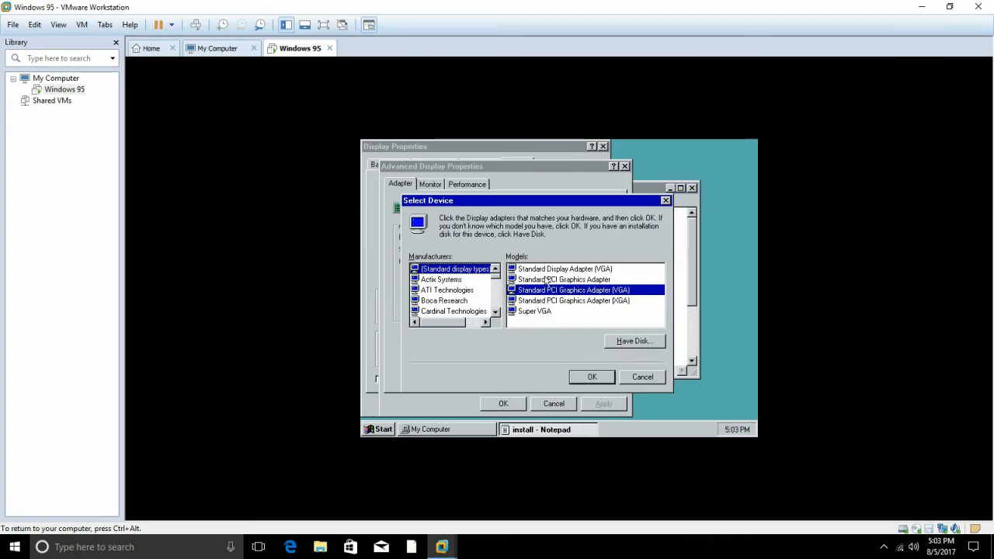
- Choose Have Disk and browse to C:\progra~1\vmware\vmware~1\drivers\video for the driver
left_click(633, 346)
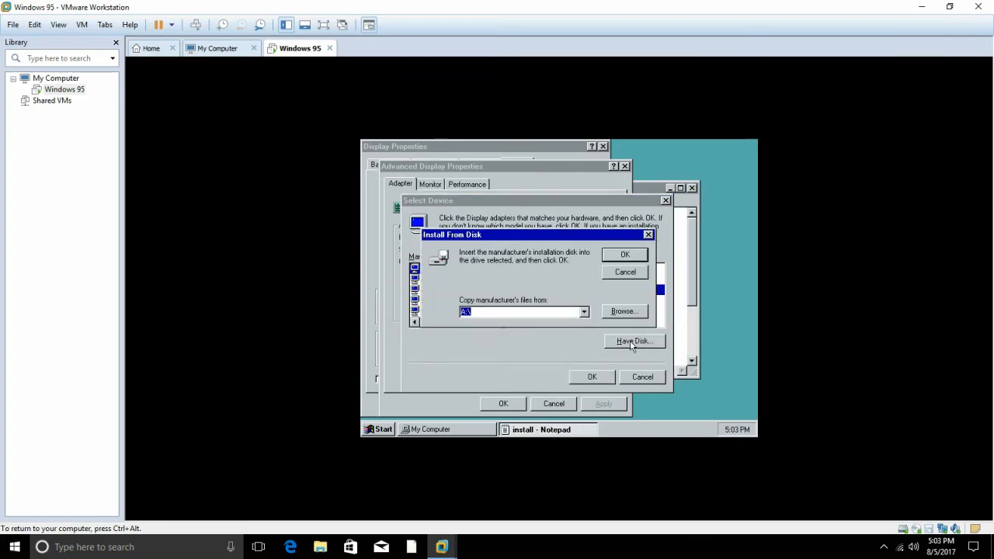
left_click(626, 311)
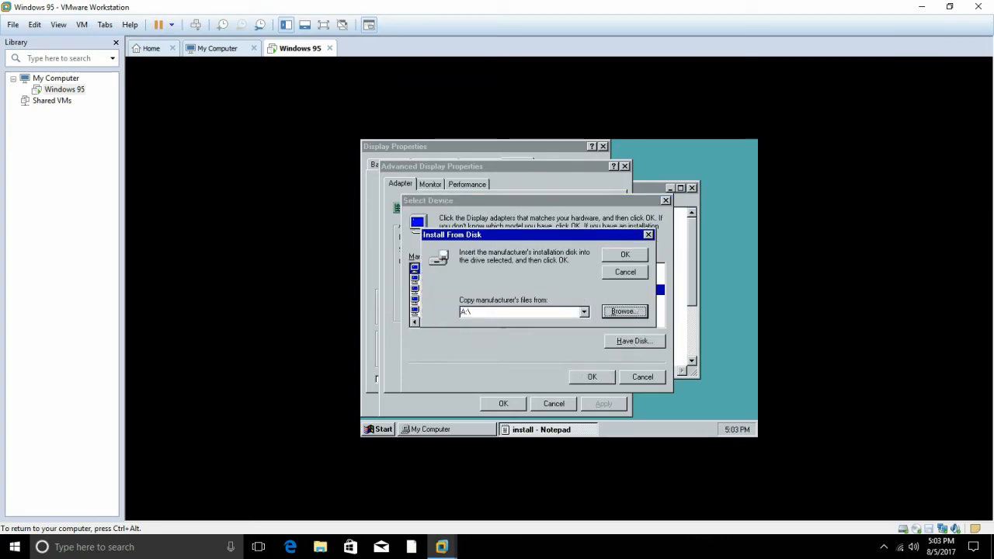
left_click(682, 221)
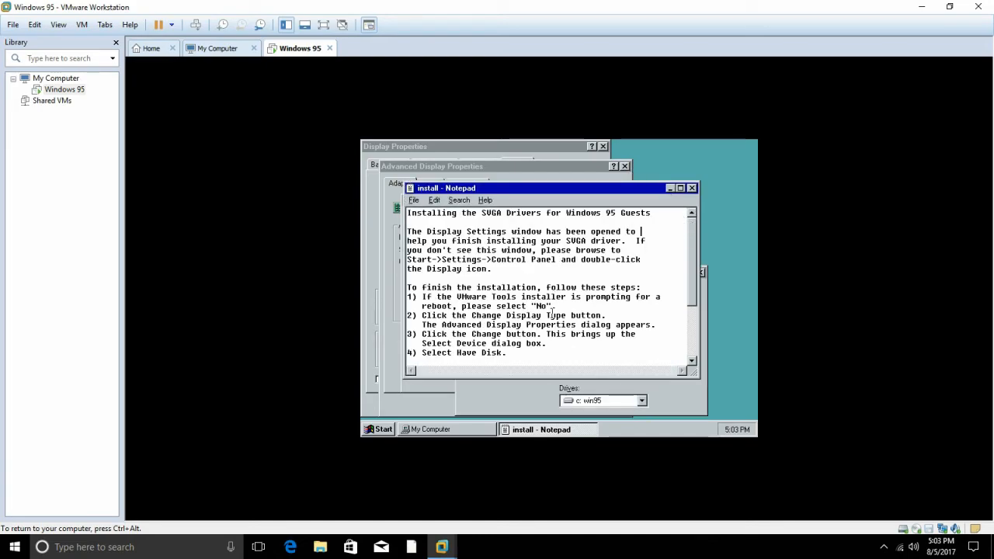
left_click_drag(690, 301, 690, 325)
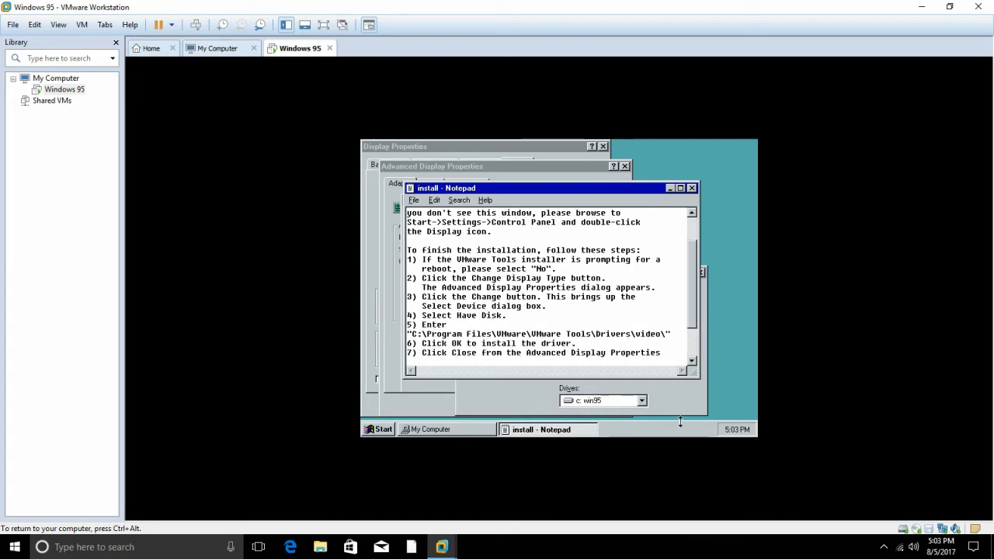
left_click(668, 402)
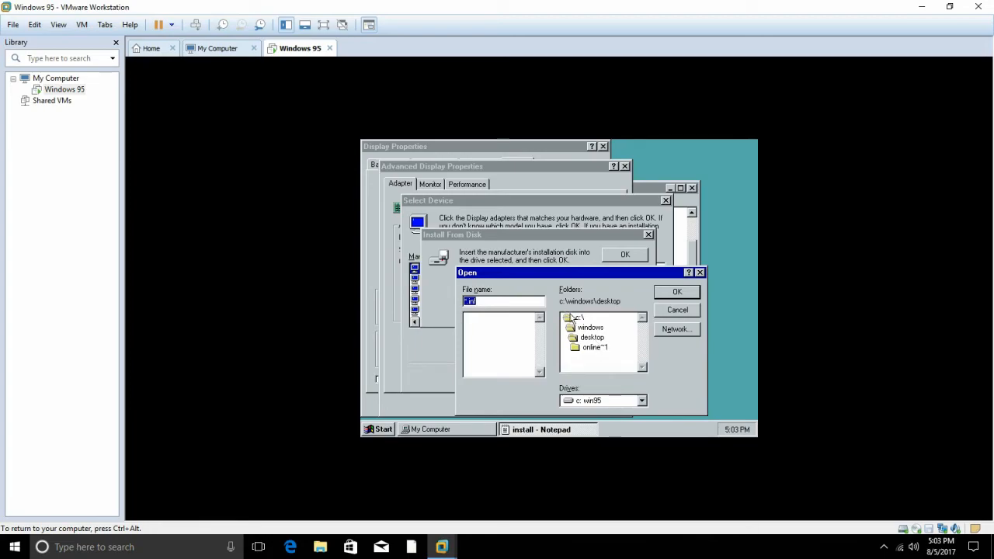
double_click(579, 320)
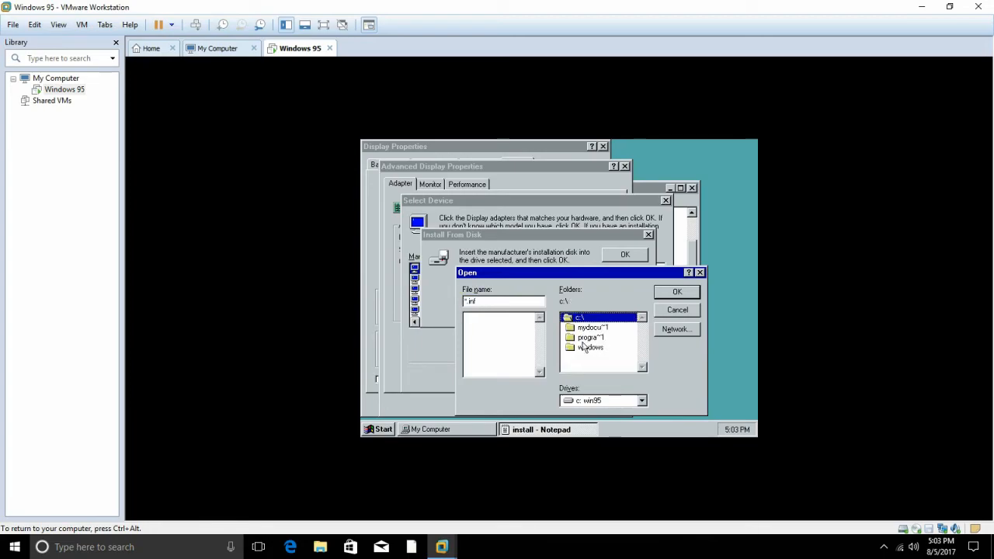
double_click(586, 337)
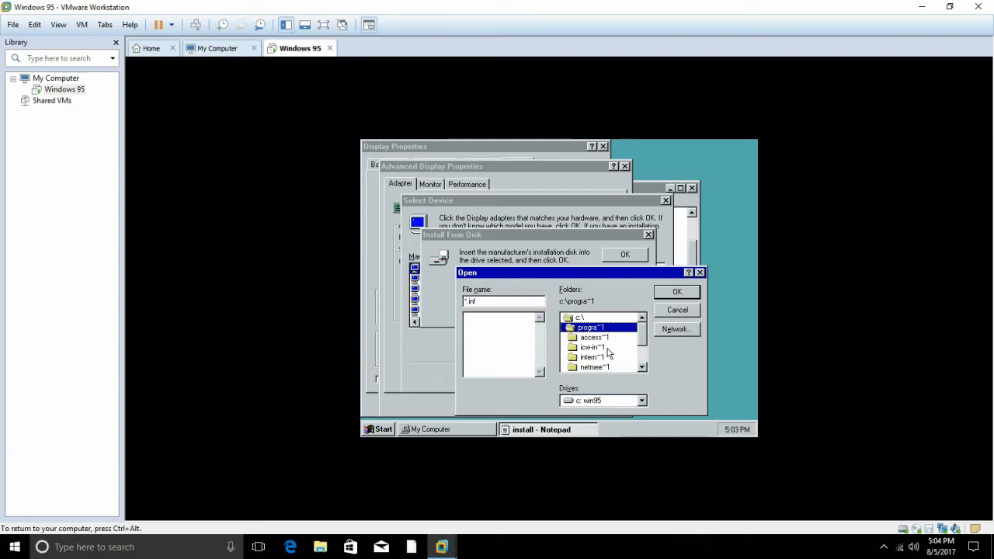
left_click_drag(644, 344, 647, 372)
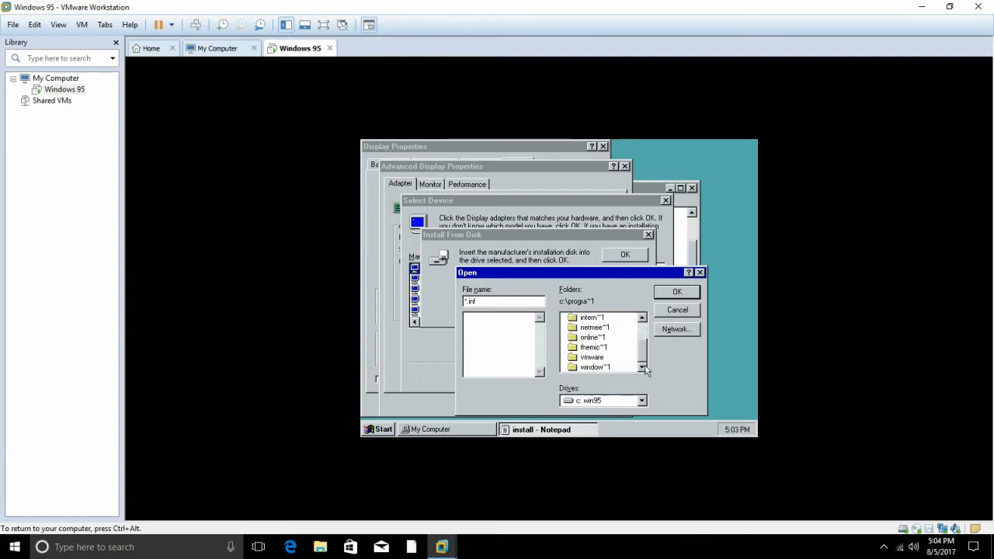
left_click(592, 358)
double_click(592, 357)
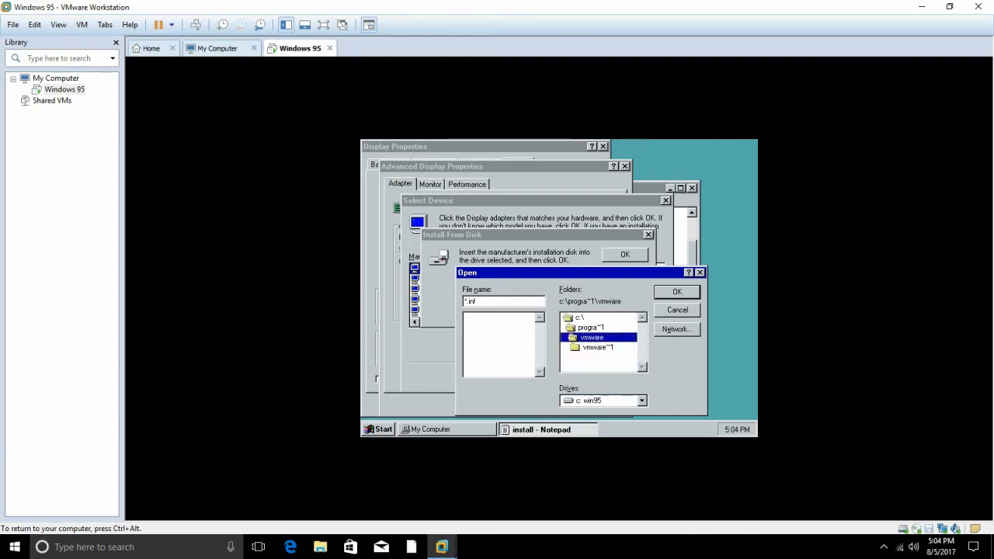
double_click(603, 348)
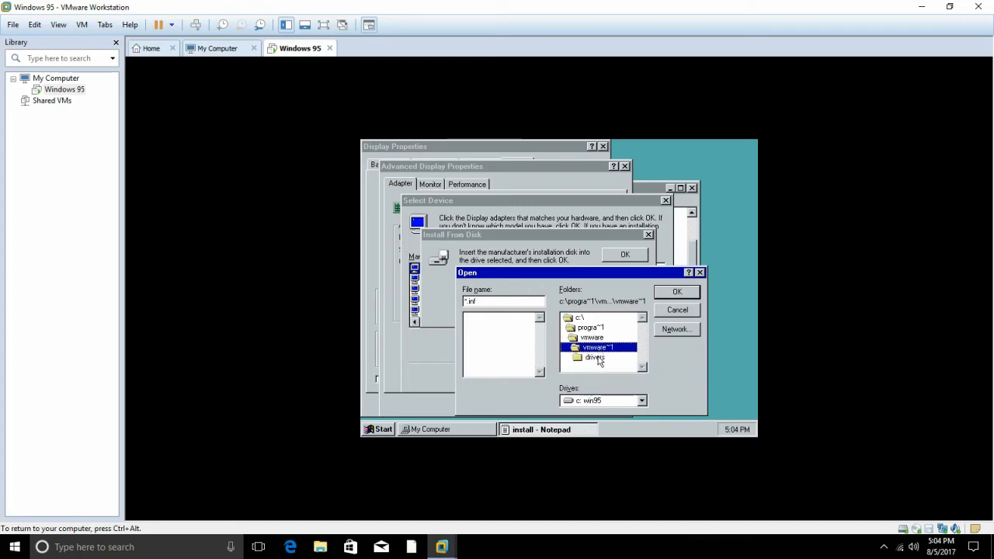
double_click(596, 358)
double_click(588, 370)
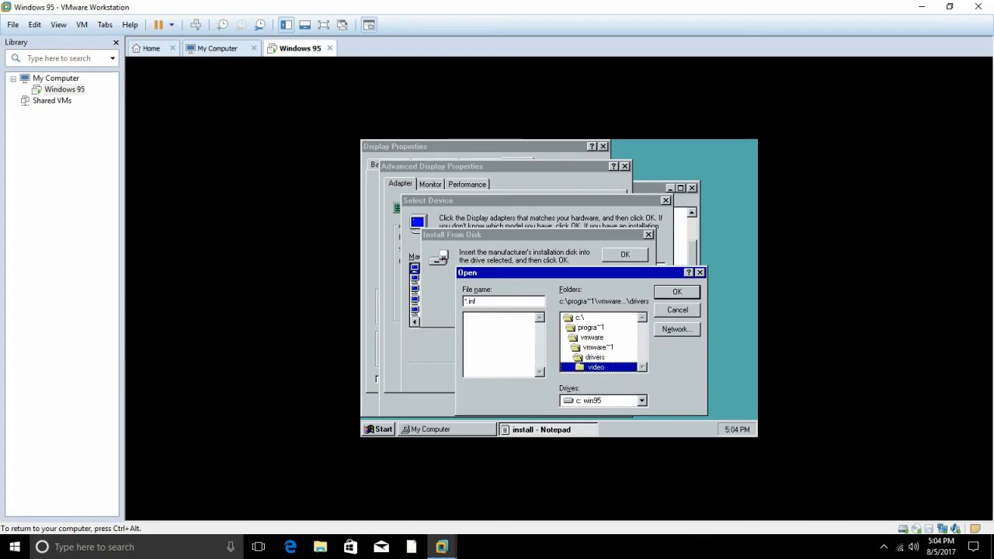
left_click(668, 293)
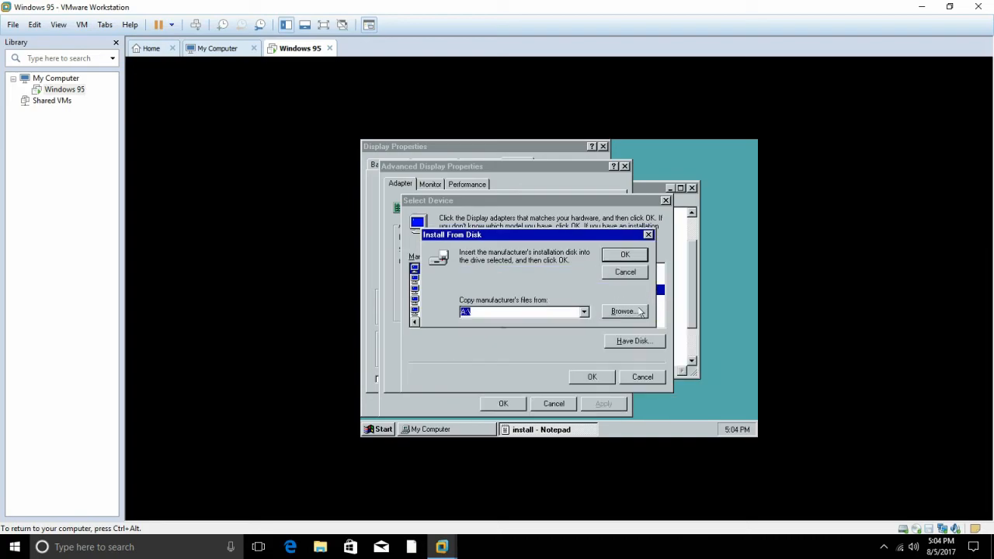
- Re-browse to the drivers\video folder and load vmx_svga.inf so VMware SVGA II is offered
left_click(633, 312)
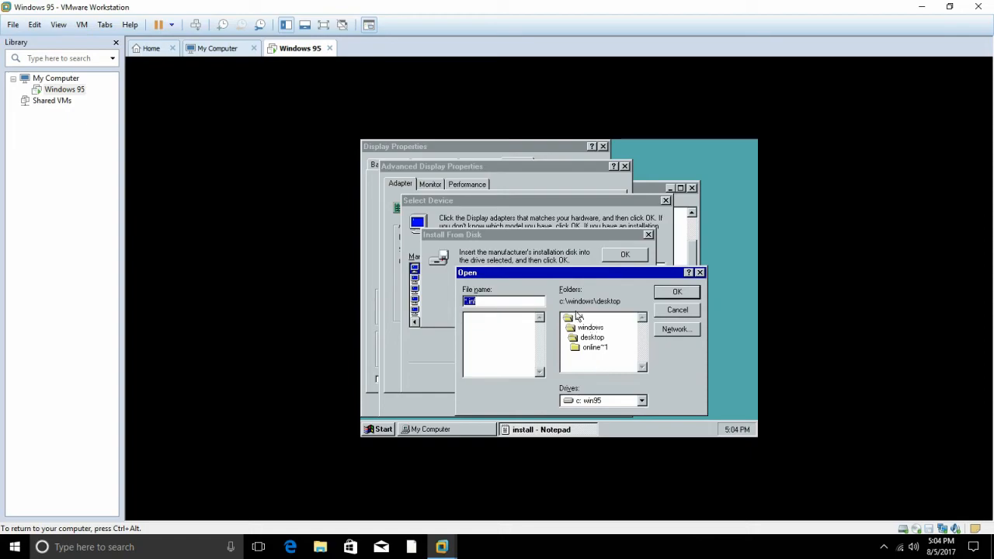
double_click(575, 318)
double_click(587, 338)
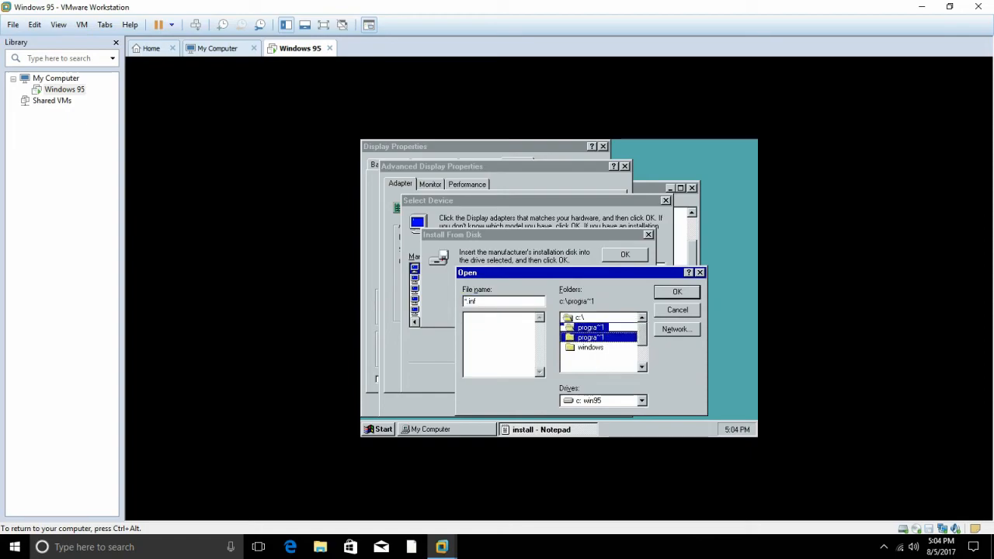
left_click_drag(641, 344, 642, 359)
left_click(600, 367)
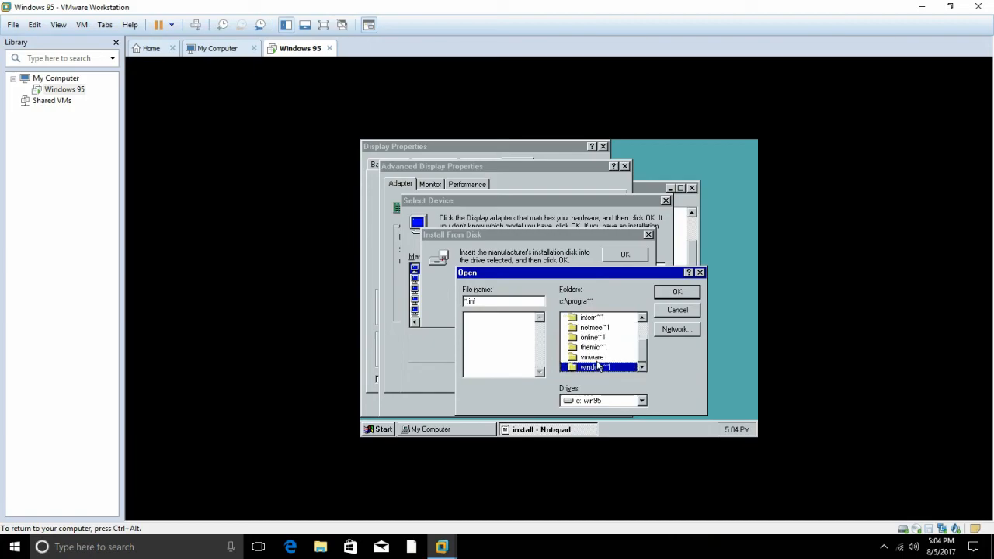
double_click(595, 357)
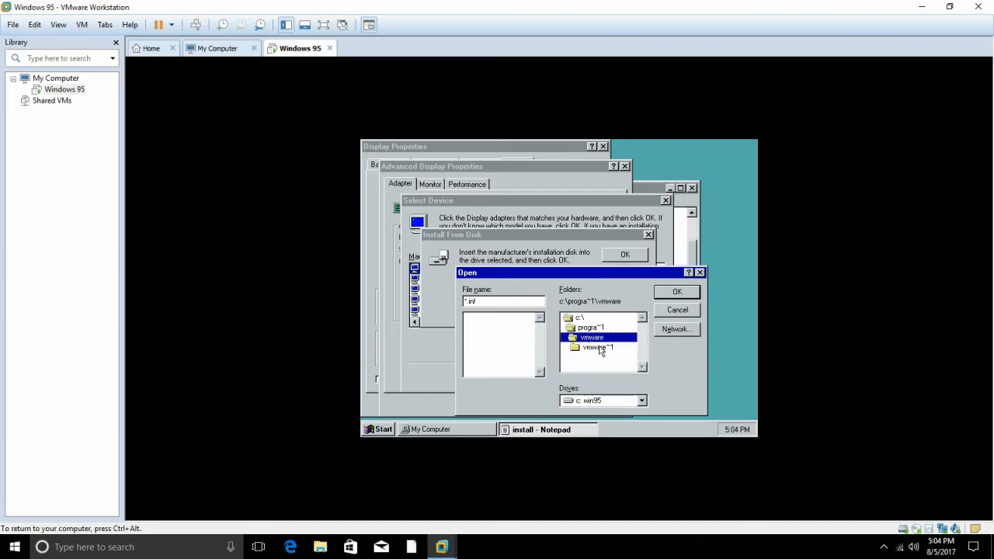
double_click(600, 348)
double_click(598, 358)
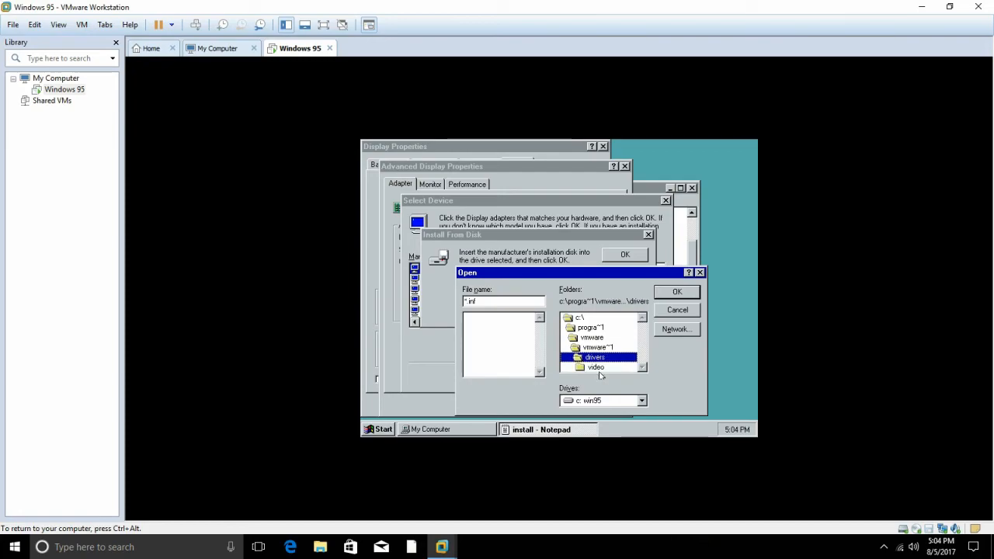
double_click(600, 367)
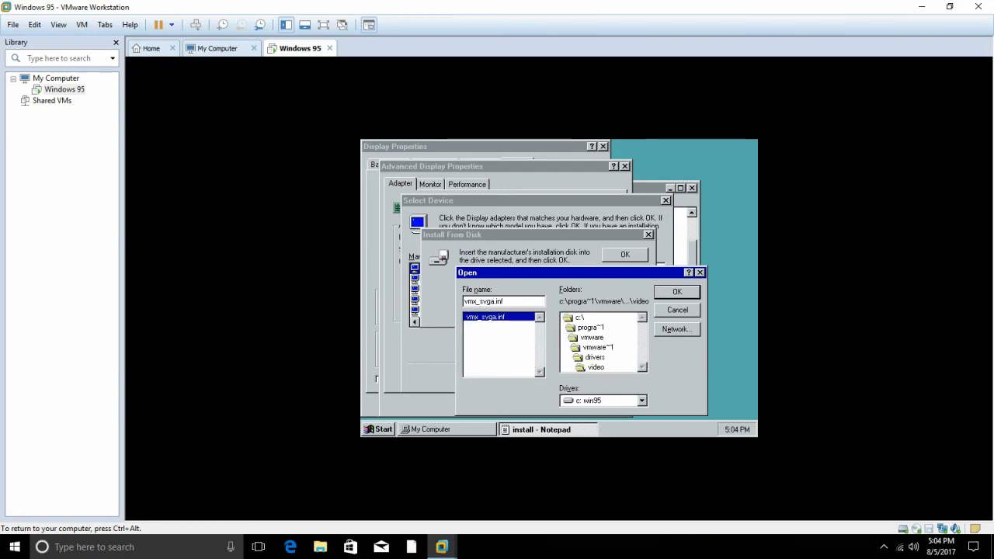
left_click(672, 293)
left_click(624, 256)
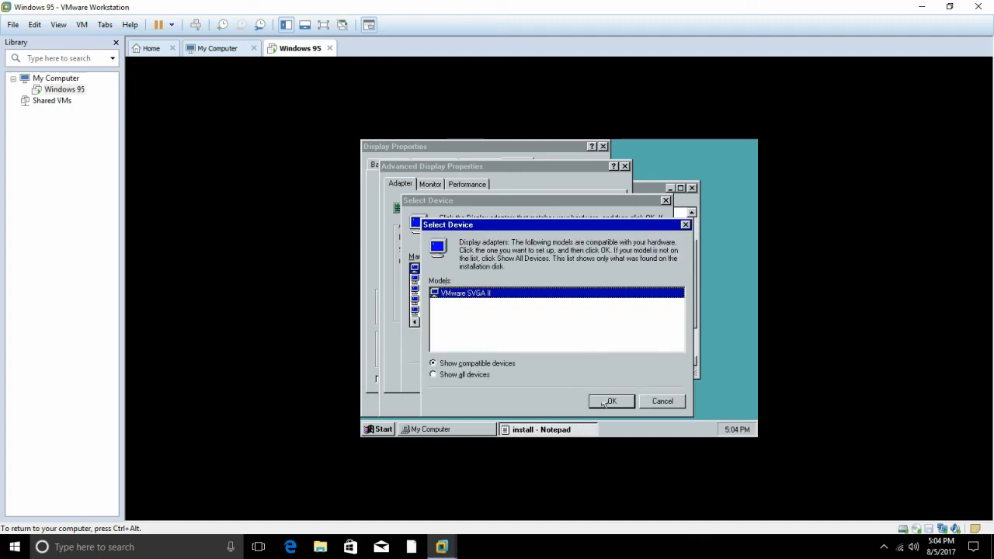
- Install VMware SVGA II as the display adapter, close Display Properties, and restart Windows 95
left_click(610, 402)
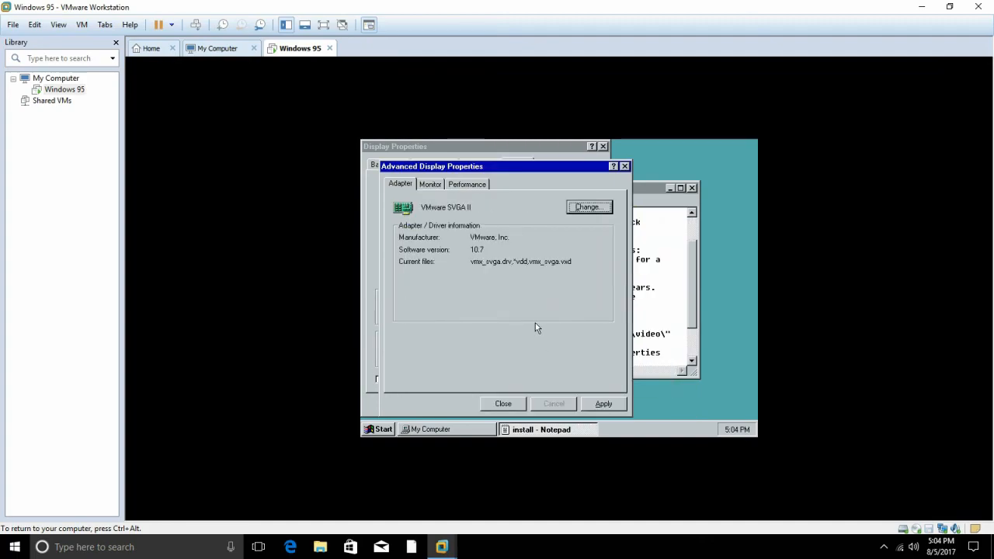
left_click(600, 403)
left_click(501, 404)
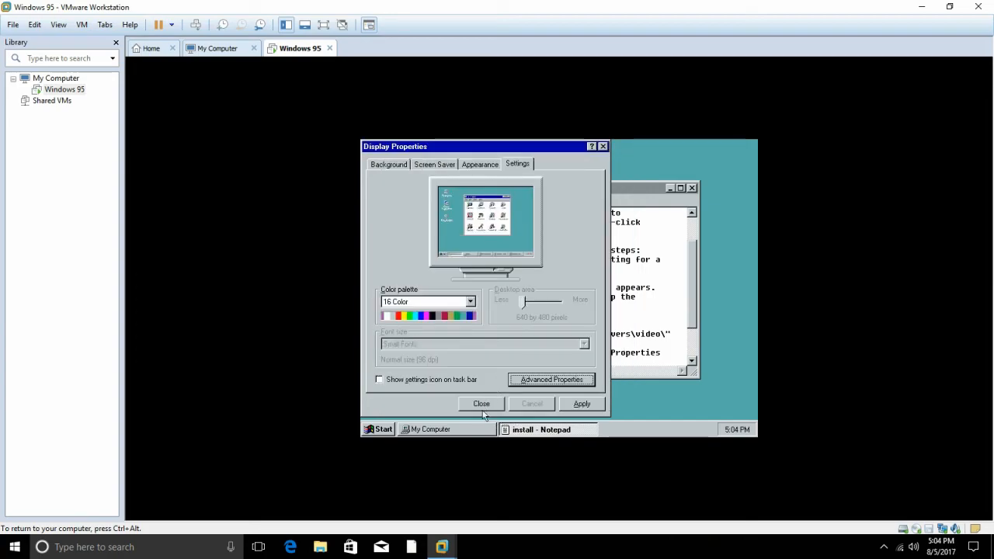
left_click(482, 404)
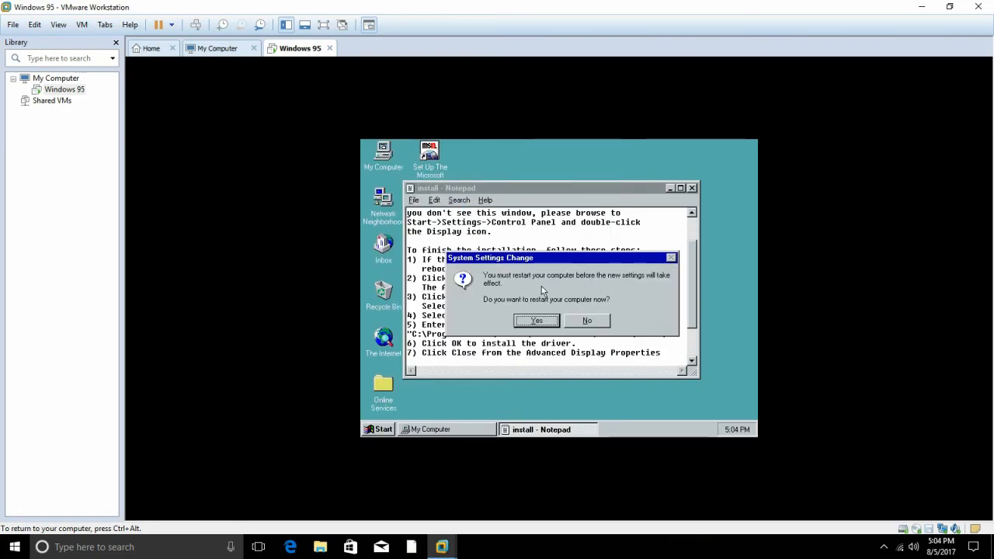
left_click(537, 322)
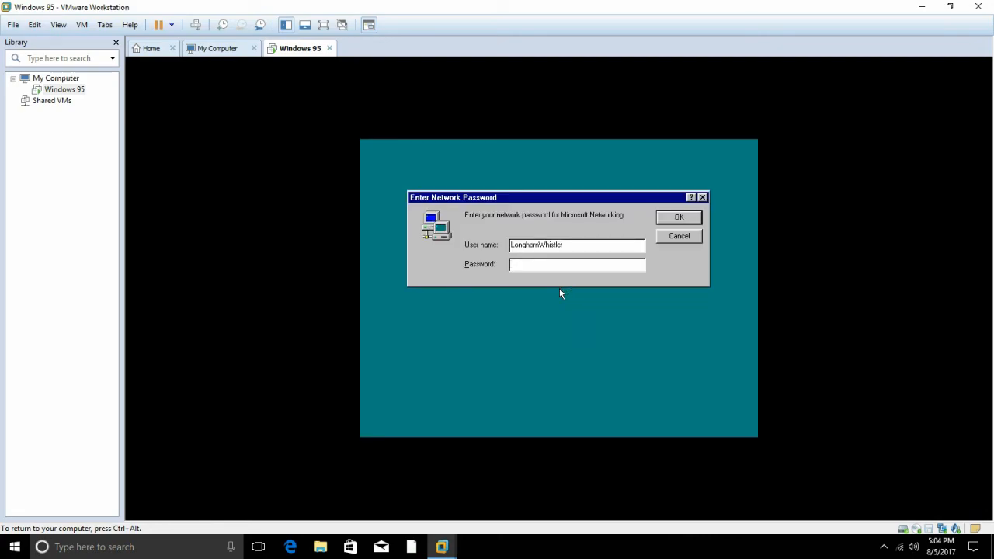
- Switch the VM to full screen with Ctrl+Alt+Enter and submit the network password
key("ctrl+alt")
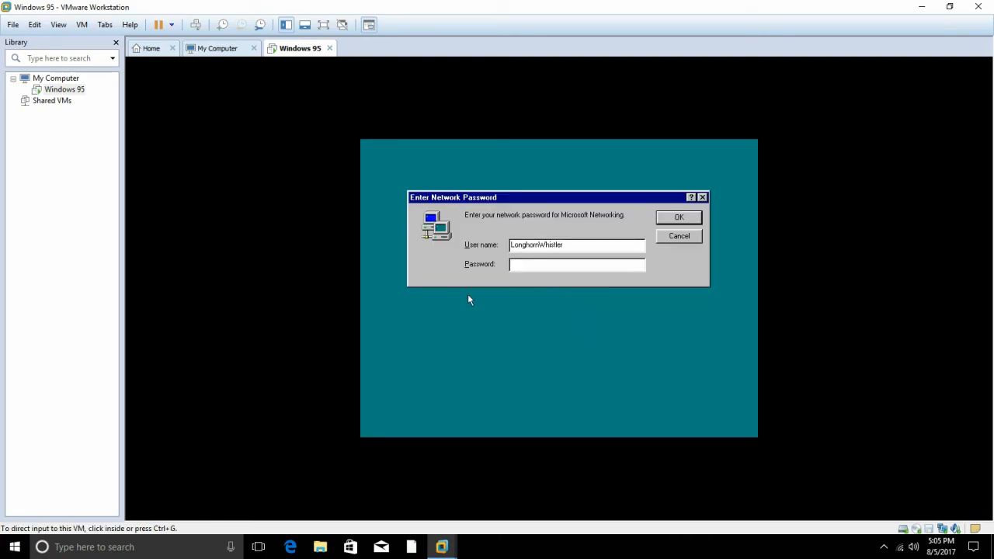
key("ctrl+alt+Return")
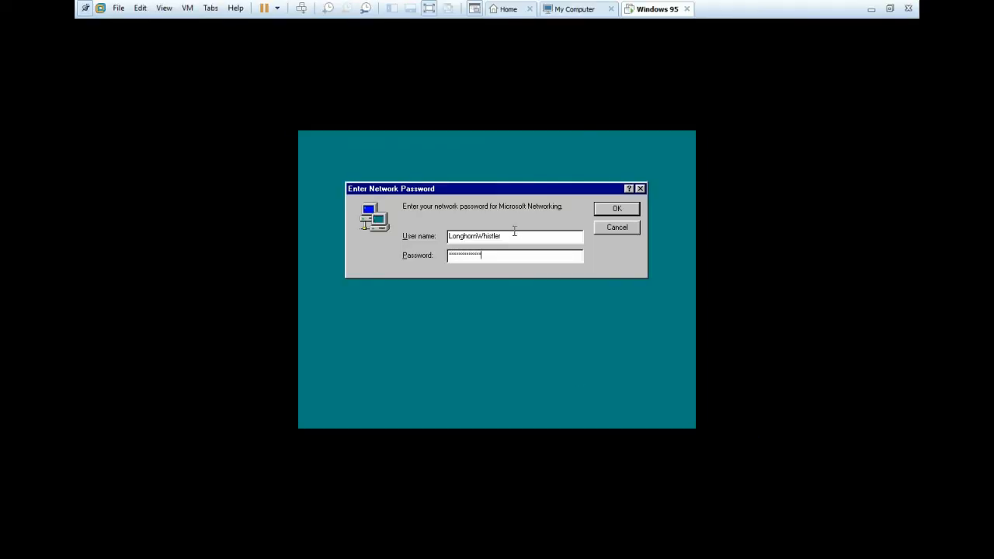
key("Return")
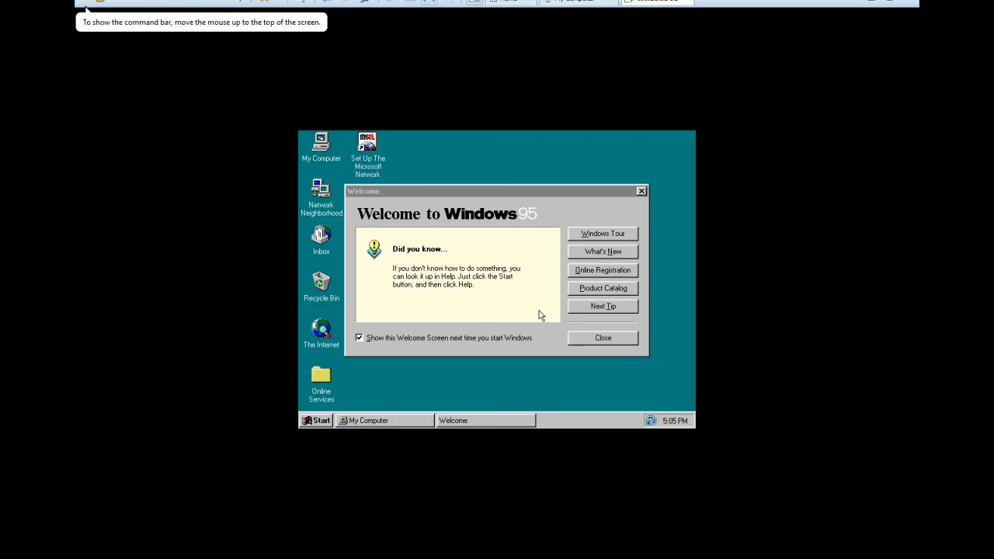
- Close the Welcome and My Computer windows, then set Display Properties' desktop area to 1400 by 1050
left_click(595, 334)
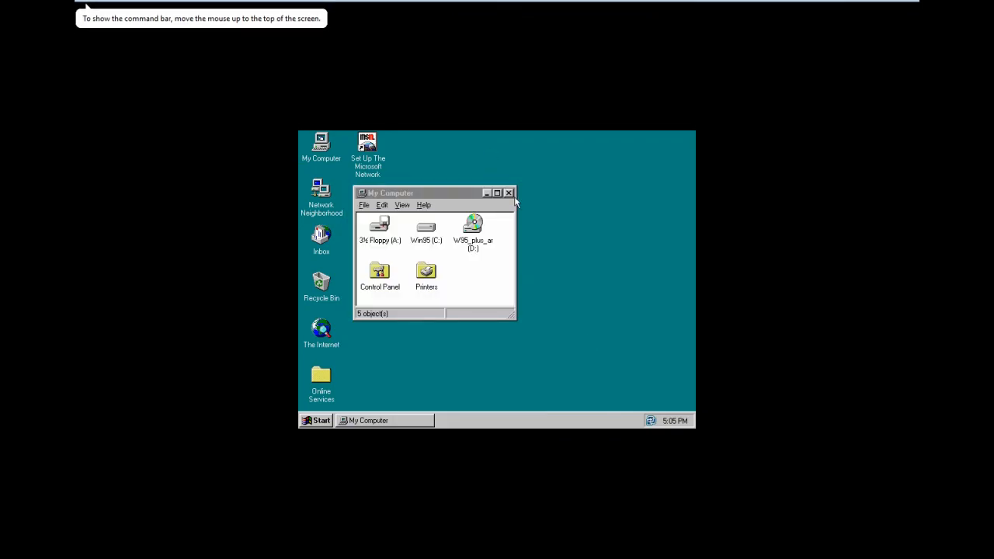
left_click(509, 192)
right_click(532, 278)
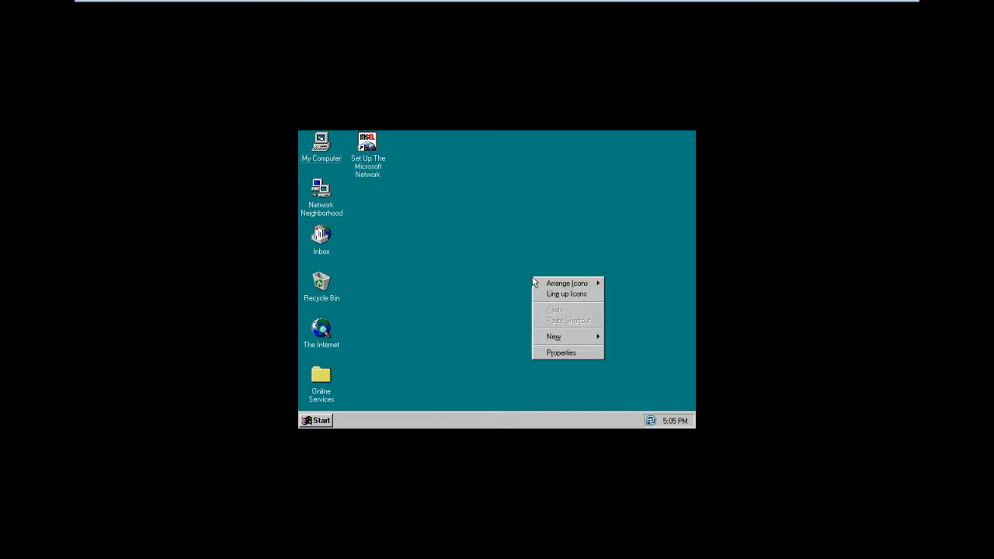
left_click(543, 353)
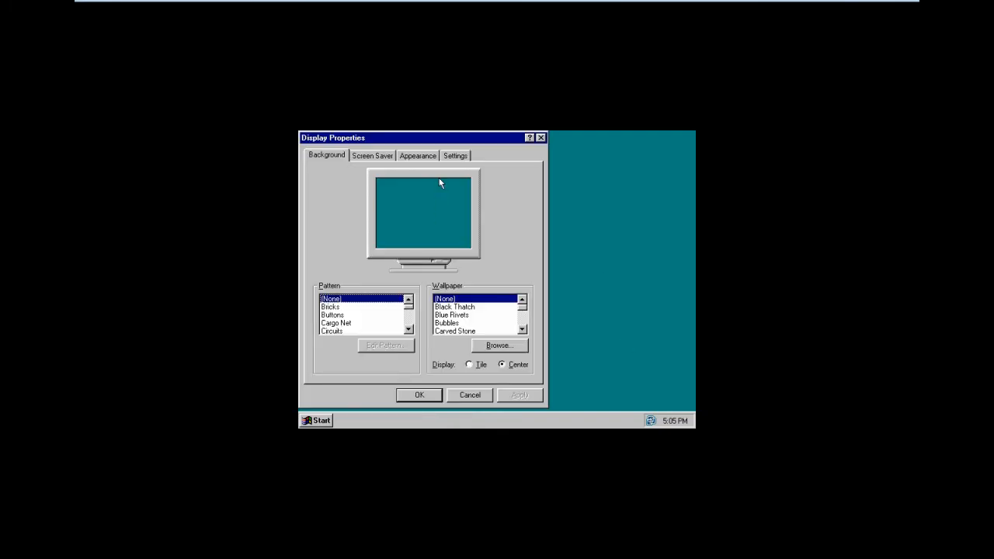
left_click(451, 157)
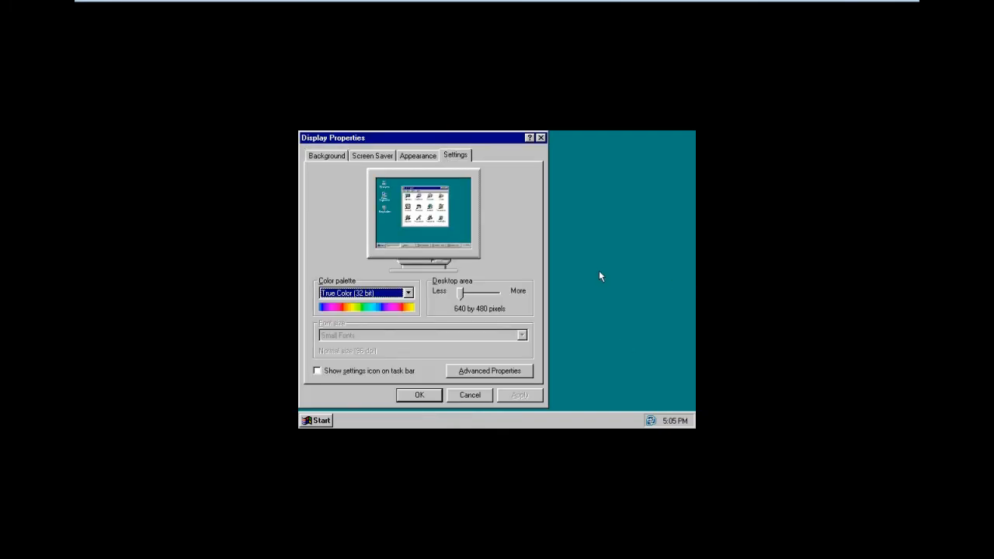
left_click_drag(464, 293, 532, 308)
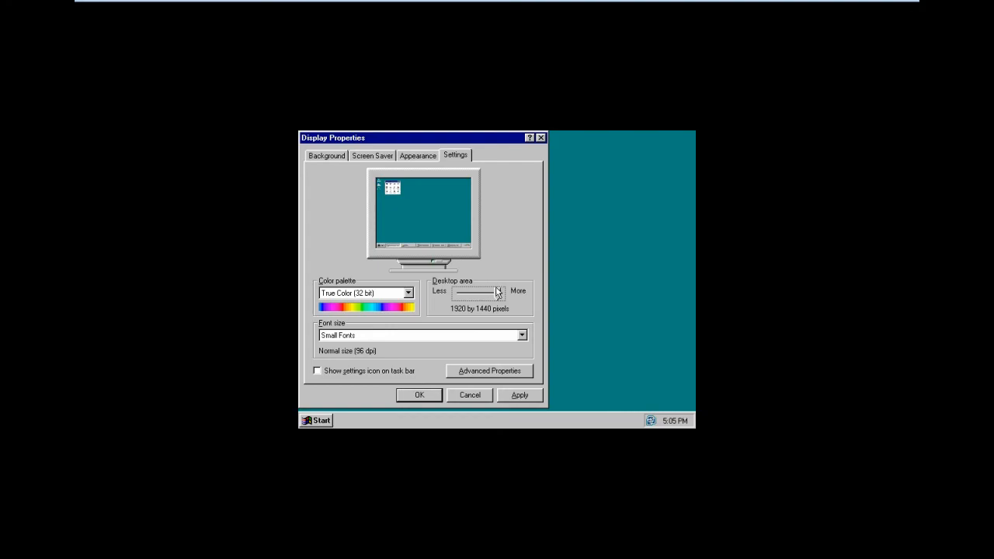
mouse_move(497, 293)
left_mouse_down()
mouse_move(443, 292)
mouse_move(483, 296)
left_mouse_up()
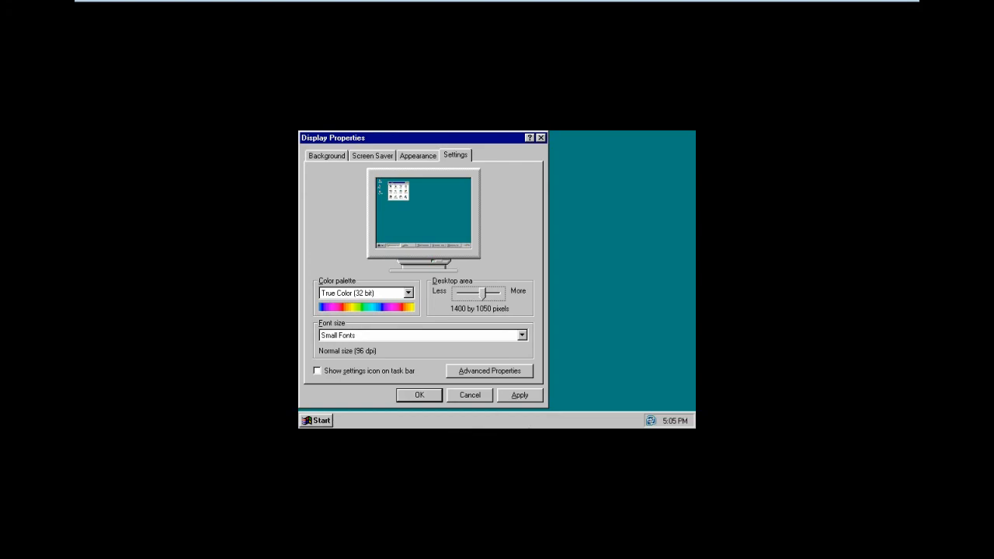
- Apply the new setting and browse monitor models such as Super VGA 1600x1200 and 1280x1024
key("Return")
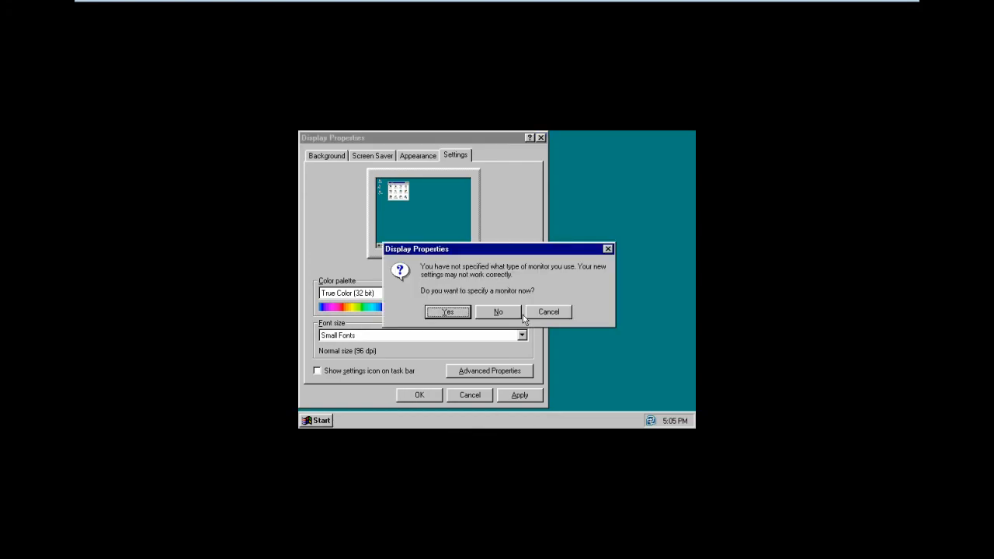
key("Return")
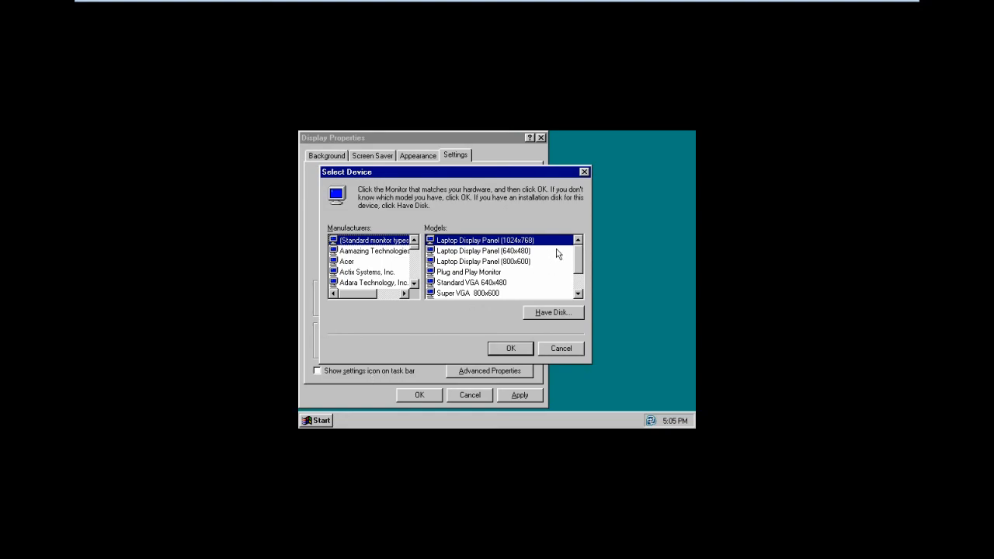
left_click_drag(578, 258, 579, 305)
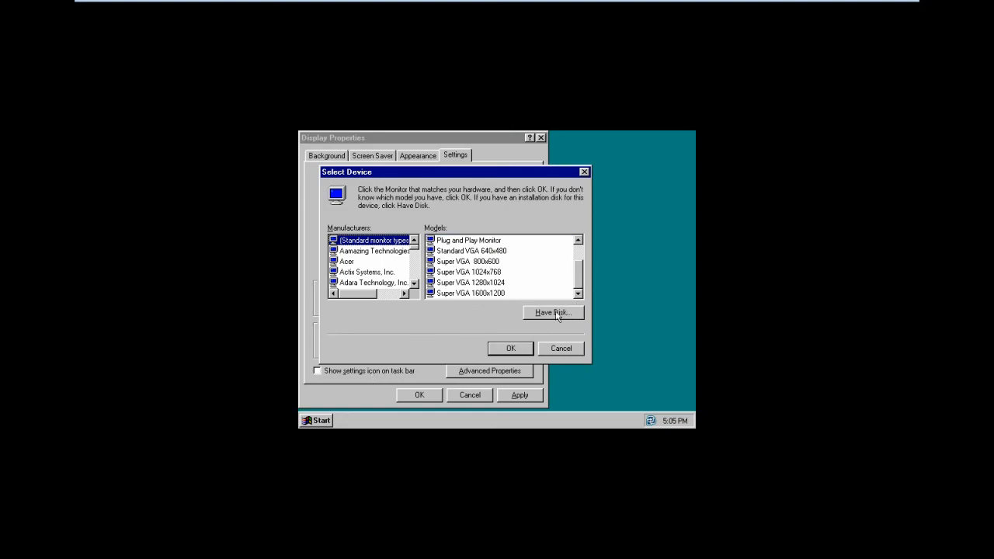
left_click(472, 294)
left_click(482, 285)
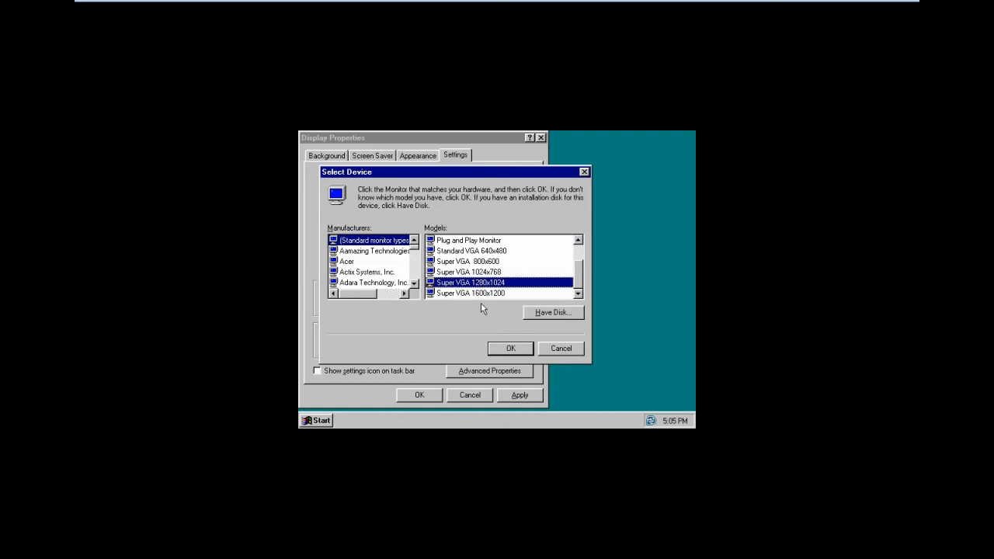
left_click(466, 294)
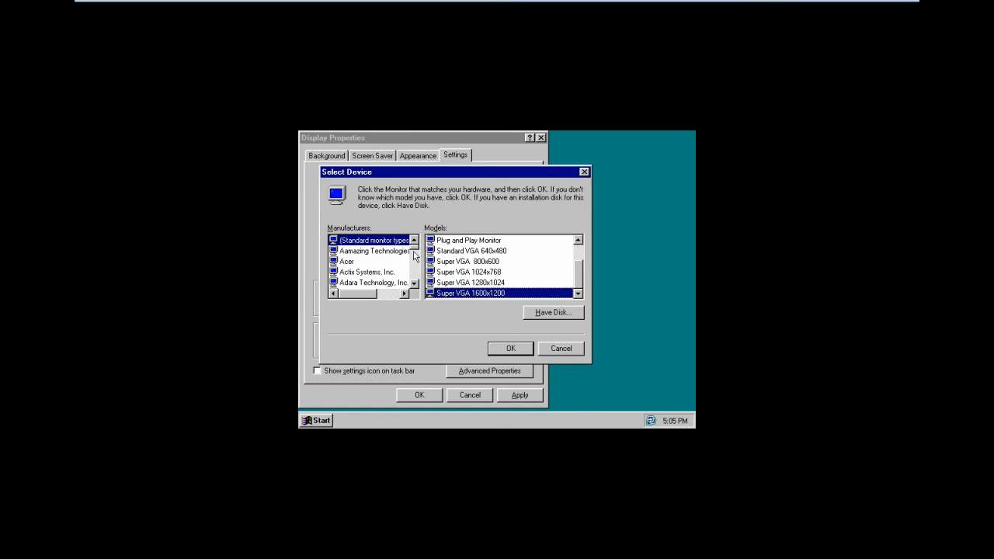
- Cancel the monitor selection, apply the settings again, and decline specifying a monitor type
left_click(414, 283)
left_click_drag(414, 285, 415, 287)
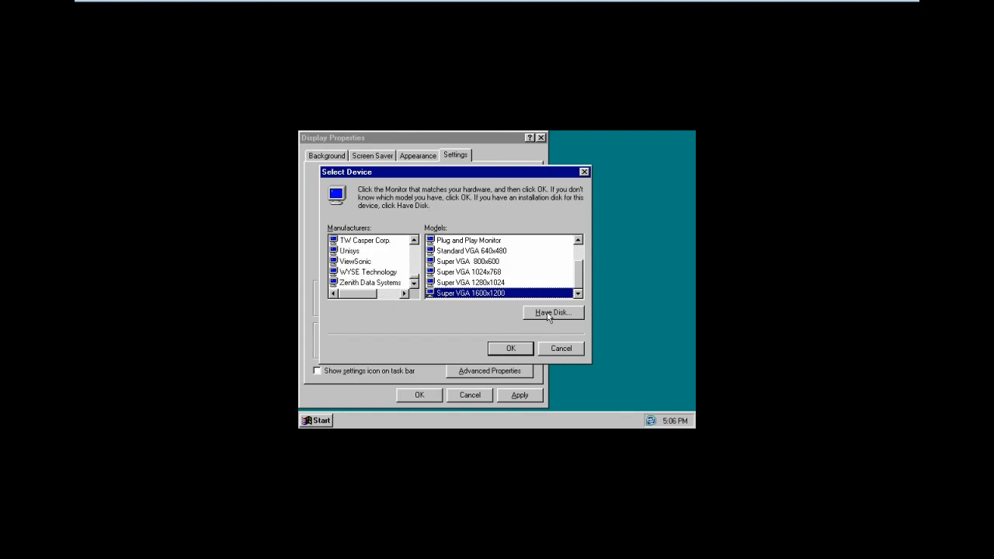
left_click(556, 348)
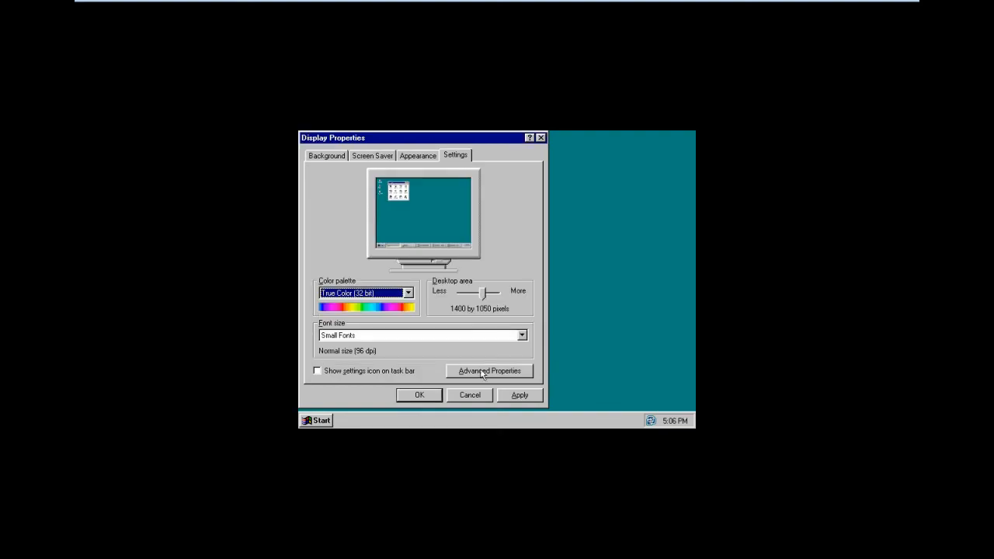
left_click(532, 394)
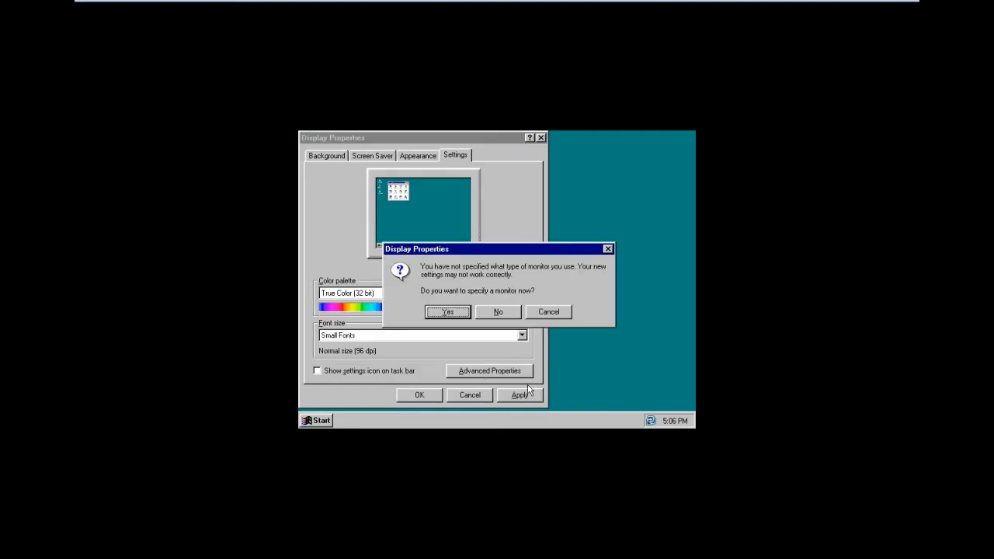
left_click(494, 312)
- Confirm the switch, keep the 1400 by 1050 True Color setting, and close Display Properties with OK
left_click(474, 312)
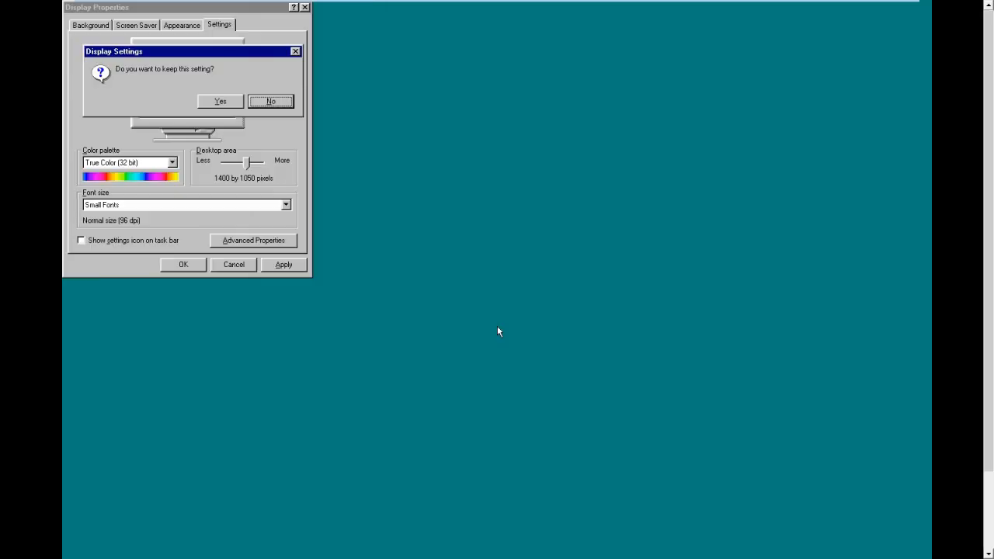
left_click(223, 99)
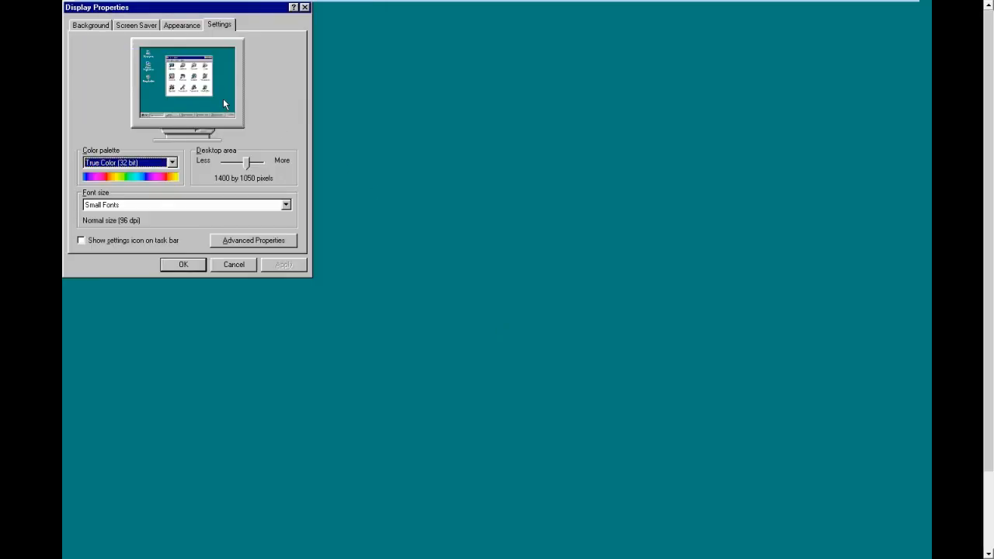
left_click(183, 268)
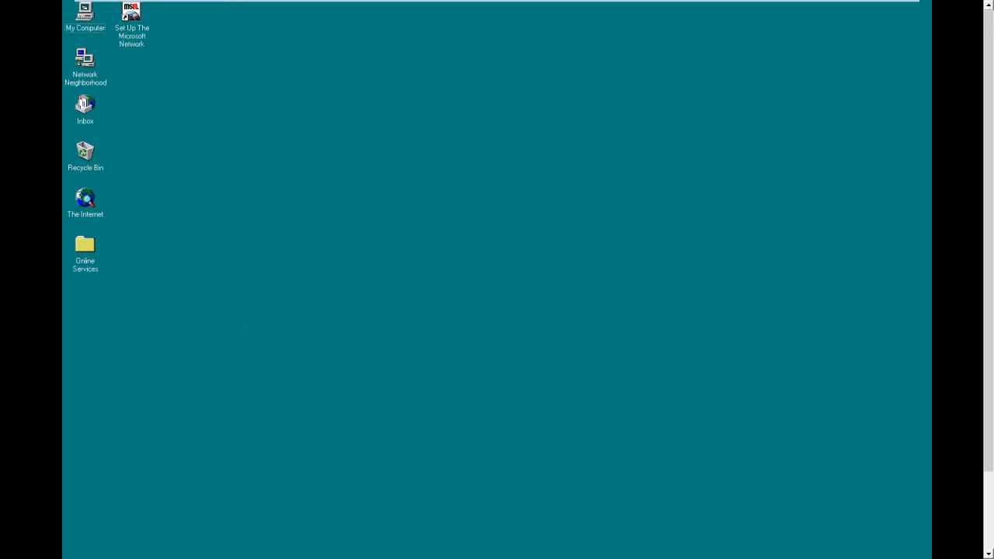
scroll(184, 471, "down", 2)
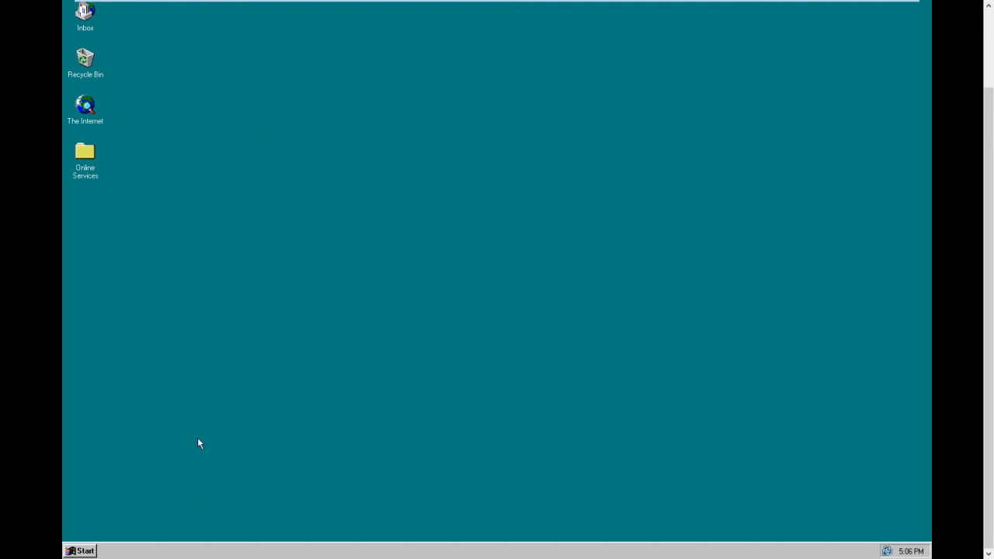
right_click(353, 174)
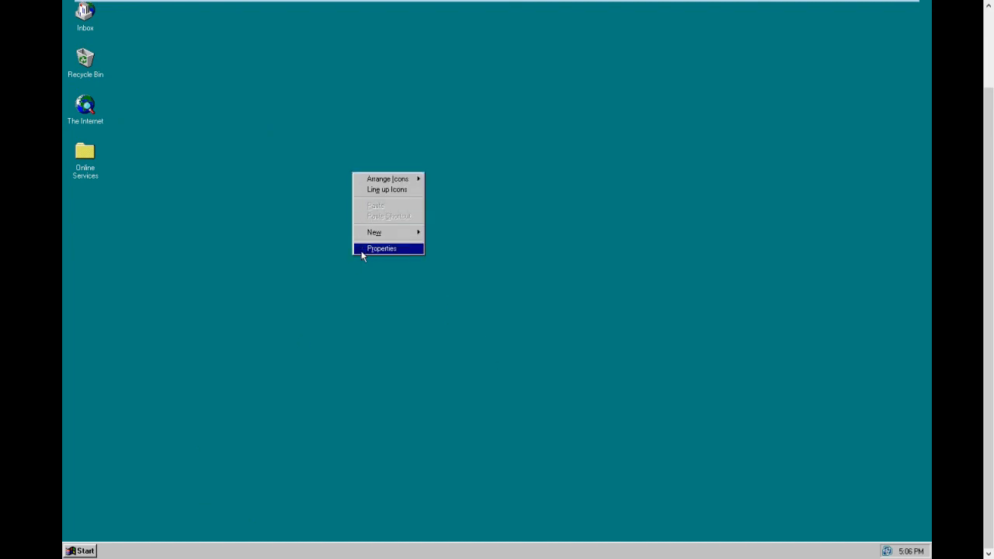